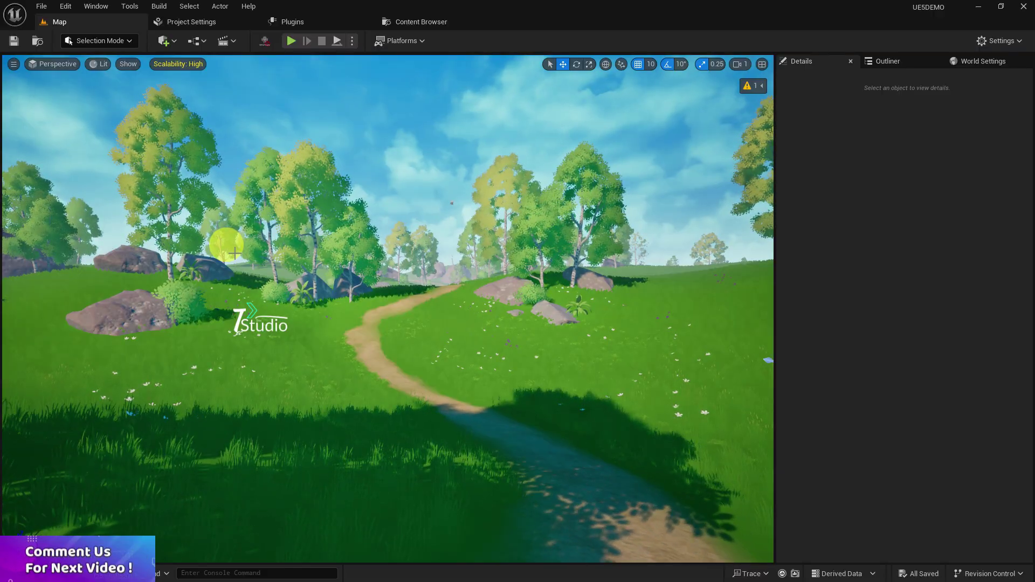
In the Plugins list, search for 'google' and disable the Google Cloud Messaging plugin
click(170, 22)
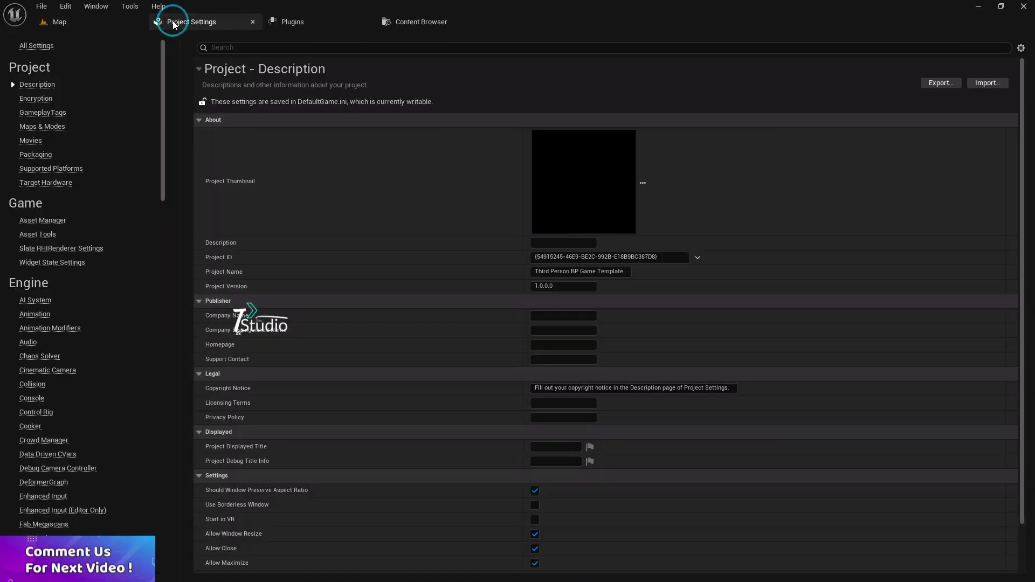
click(302, 22)
click(240, 41)
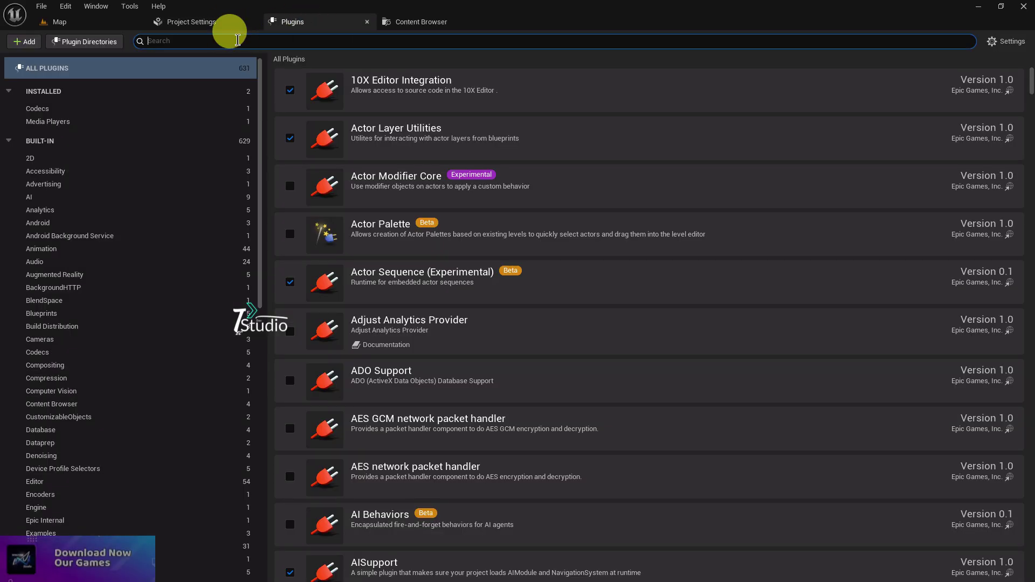
text(googl)
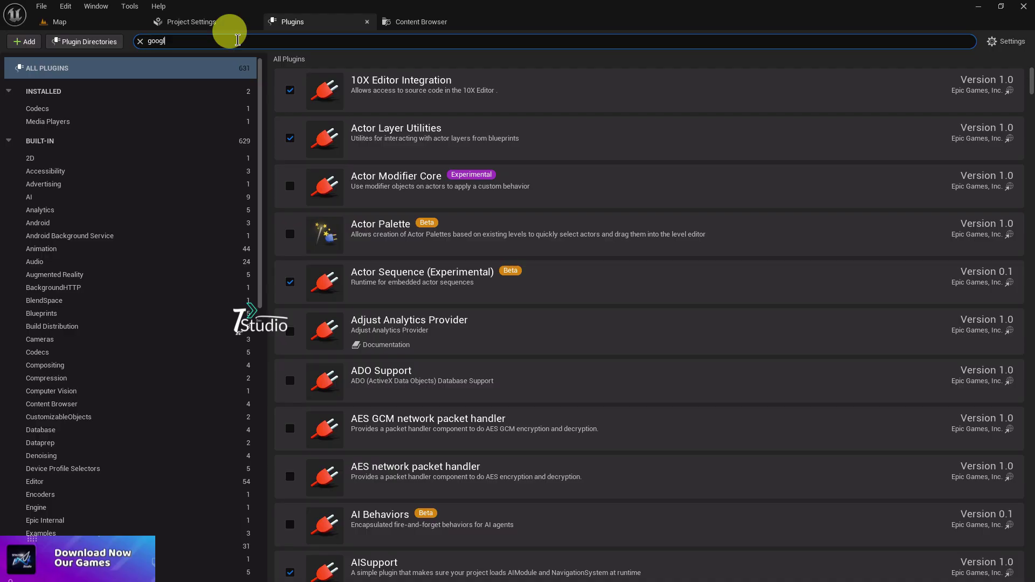
text(e)
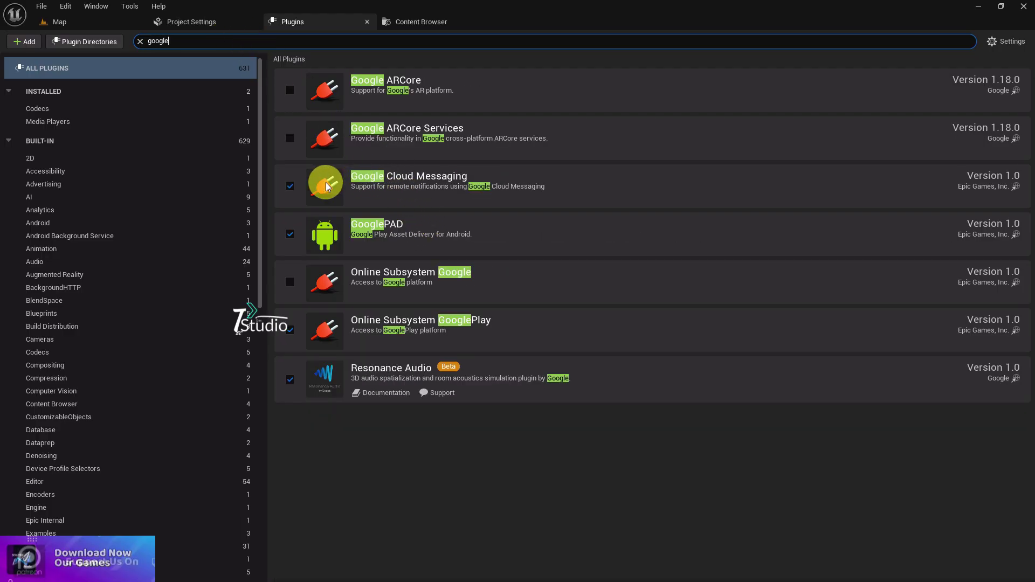
click(292, 187)
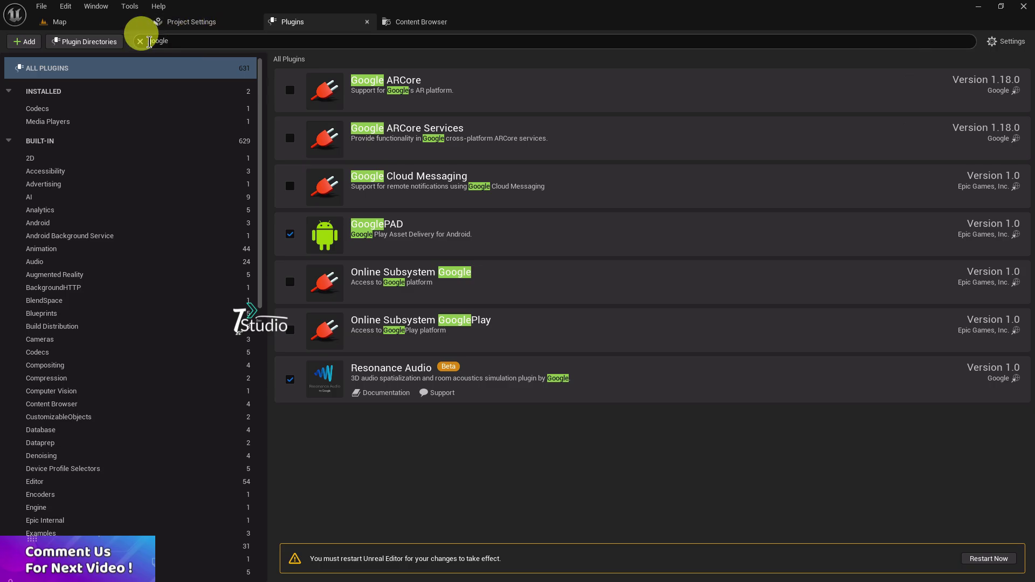
click(149, 41)
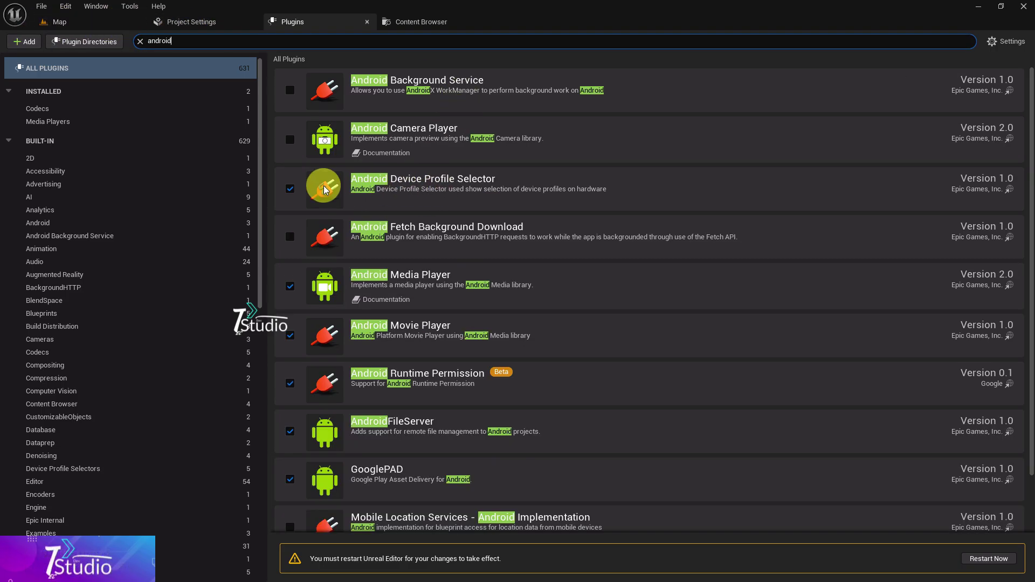
Disable the Android Device Profile Selector and Android Movie Player plugins, leaving GooglePAD enabled
click(290, 189)
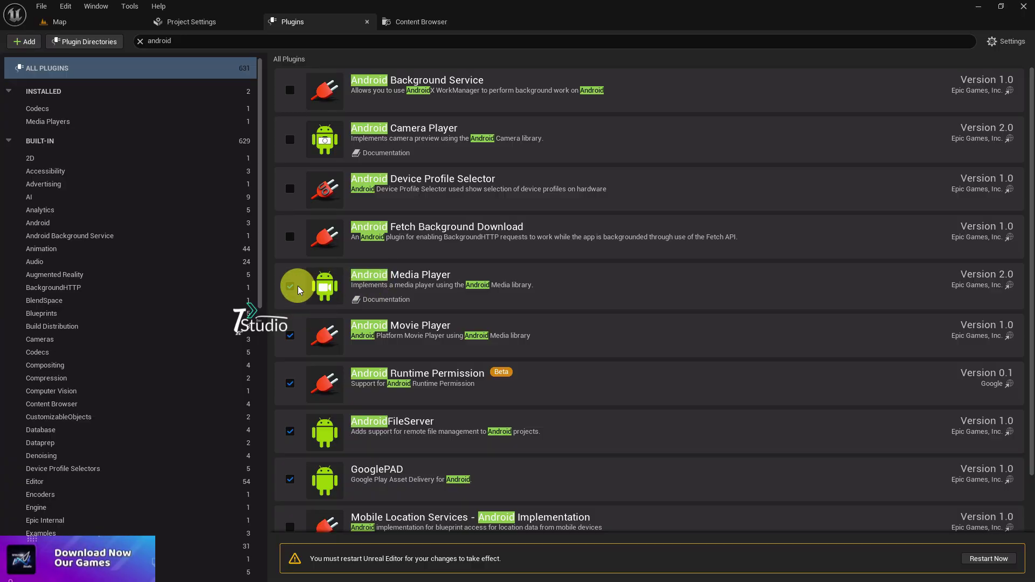
click(291, 331)
scroll(379, 379, down, 1)
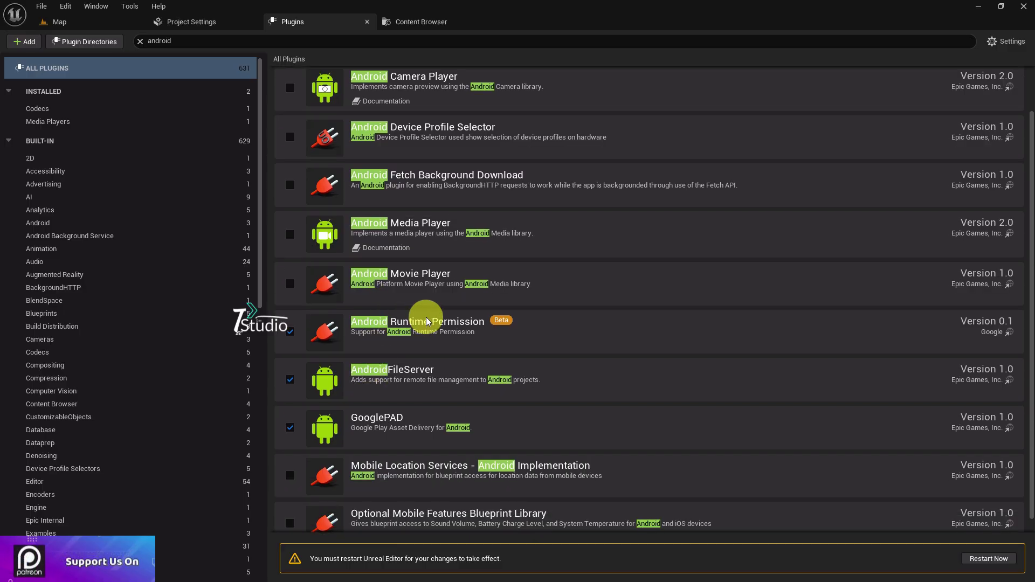
scroll(318, 372, down, 1)
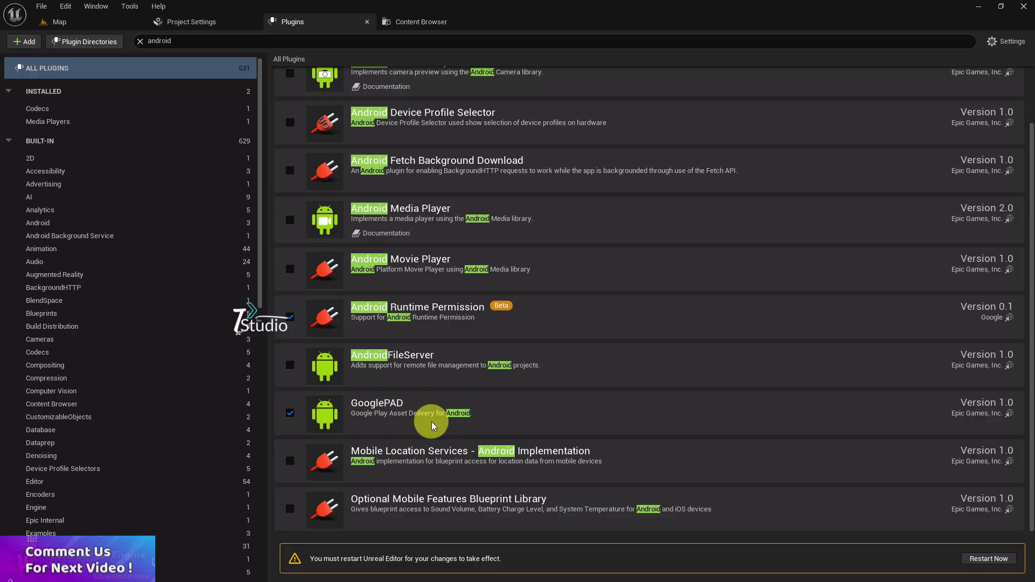
click(174, 42)
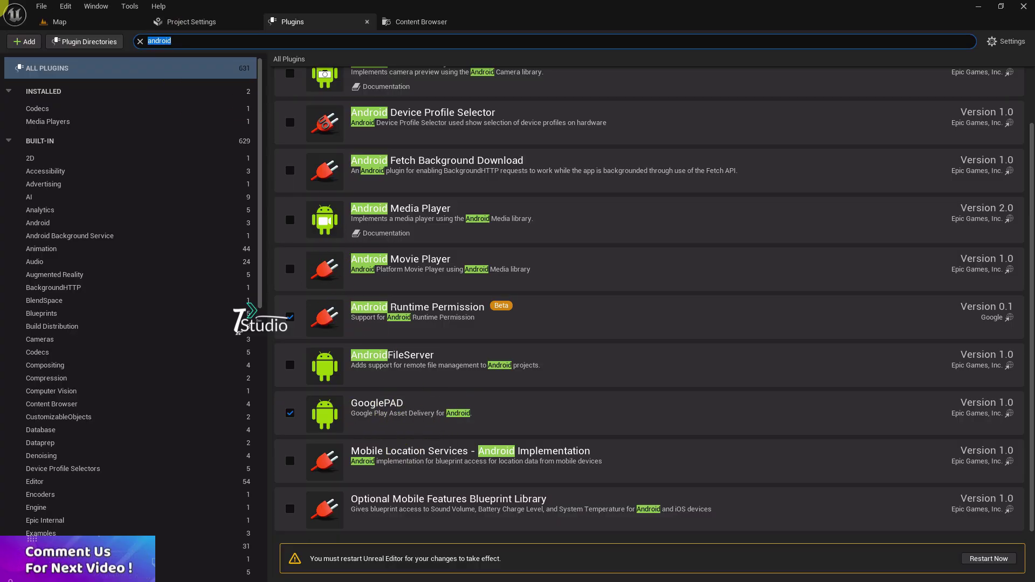
Search plugins for 'linux' and disable Linux Device Profile Selector and Linux Compiler-only Integration
text(vr)
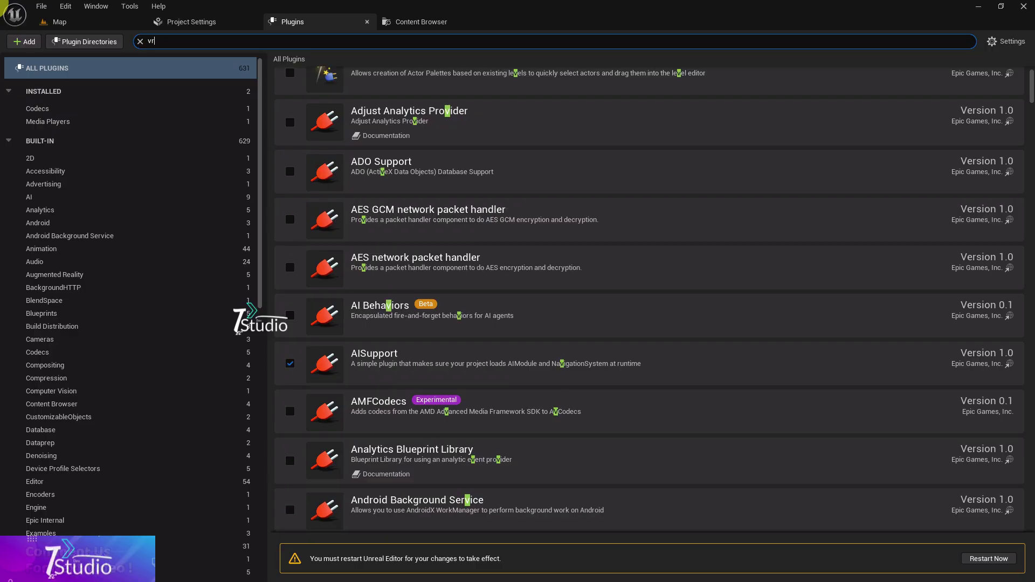
click(191, 39)
text(linux)
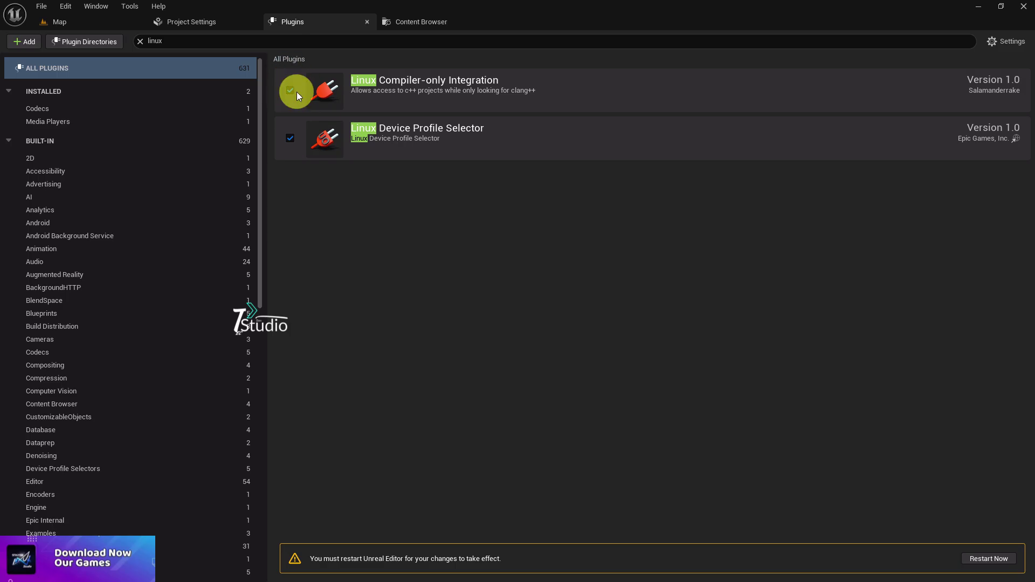
click(290, 138)
click(292, 91)
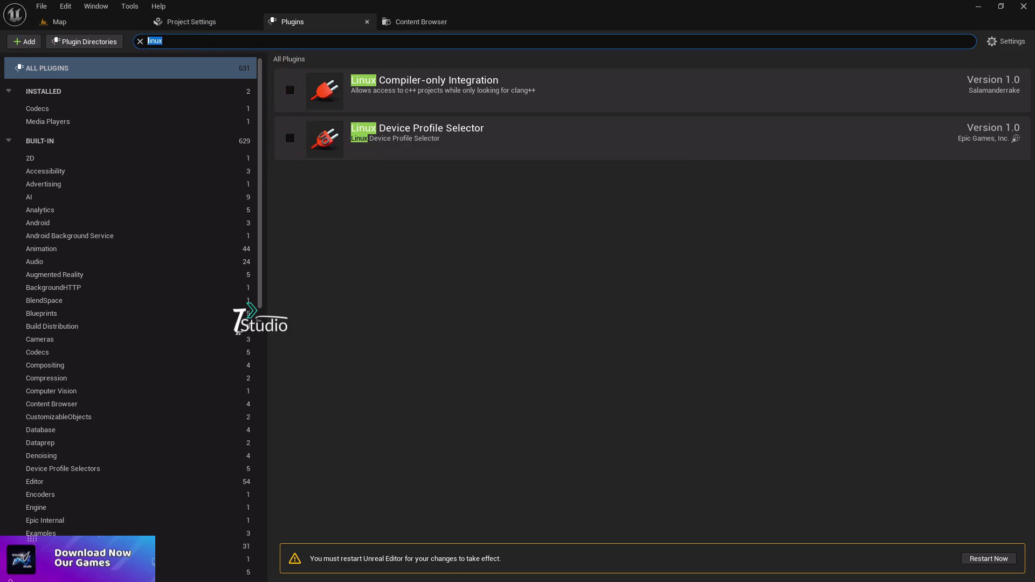
Search for 'ios' and disable IOS Device Profile Selector and Online Subsystem iOS
text(vios)
key(BackSpace)
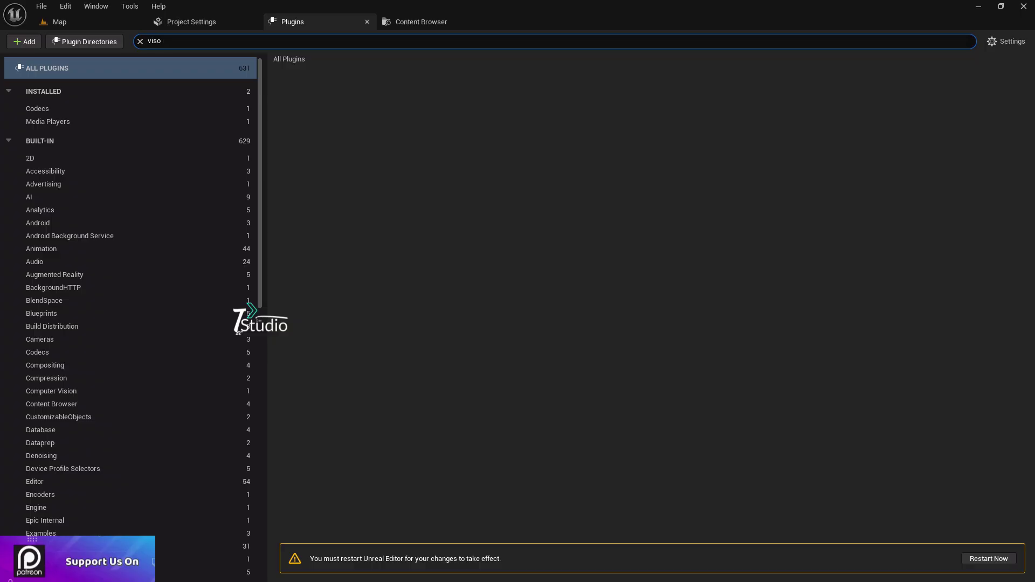
key(ctrl+a)
text(os)
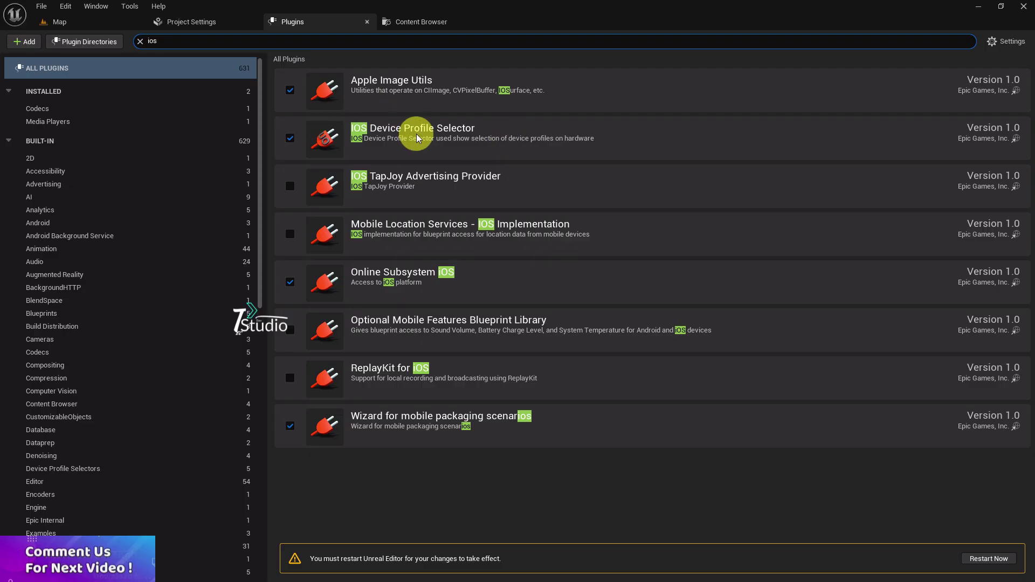
click(300, 142)
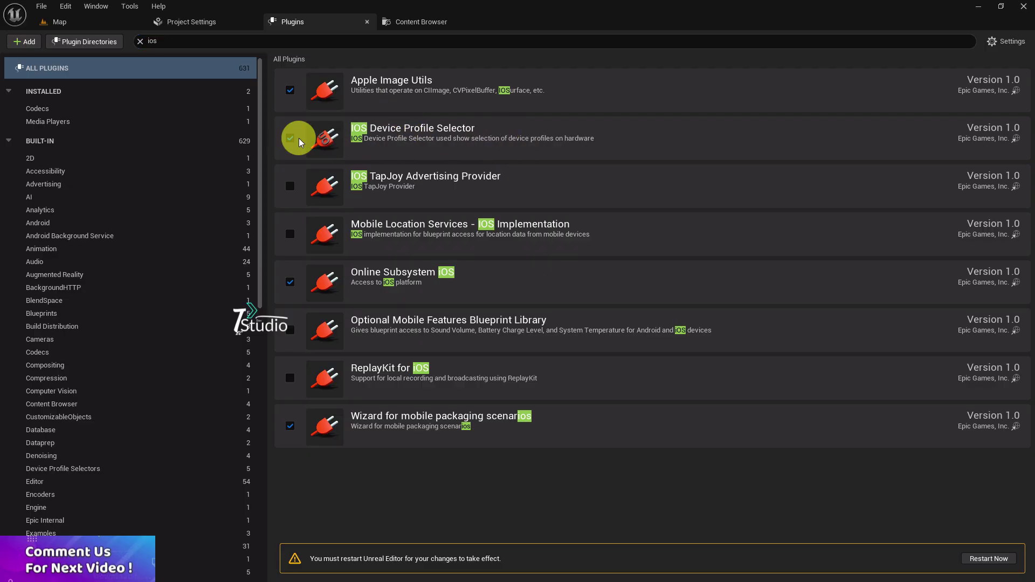
click(289, 282)
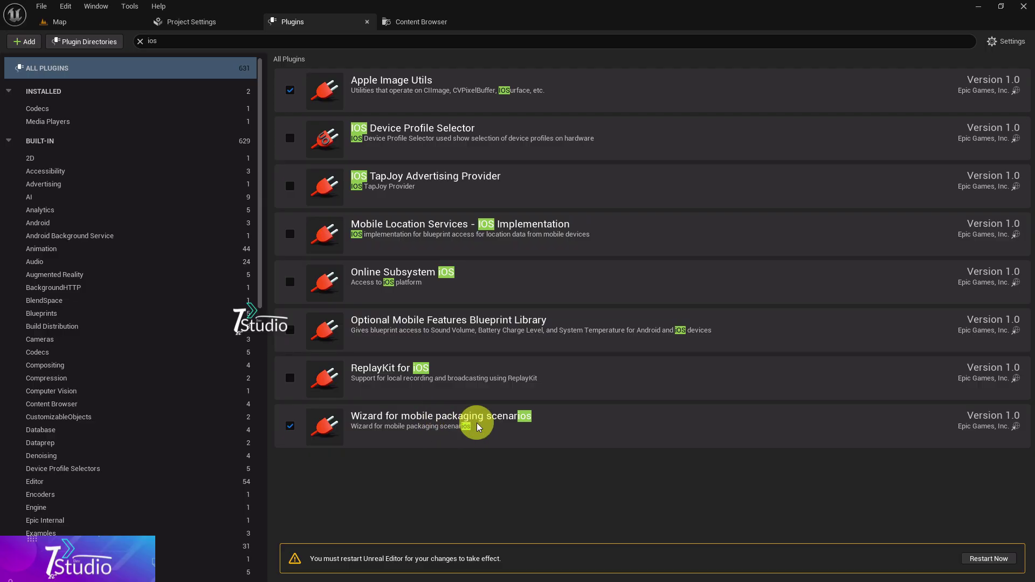
click(147, 41)
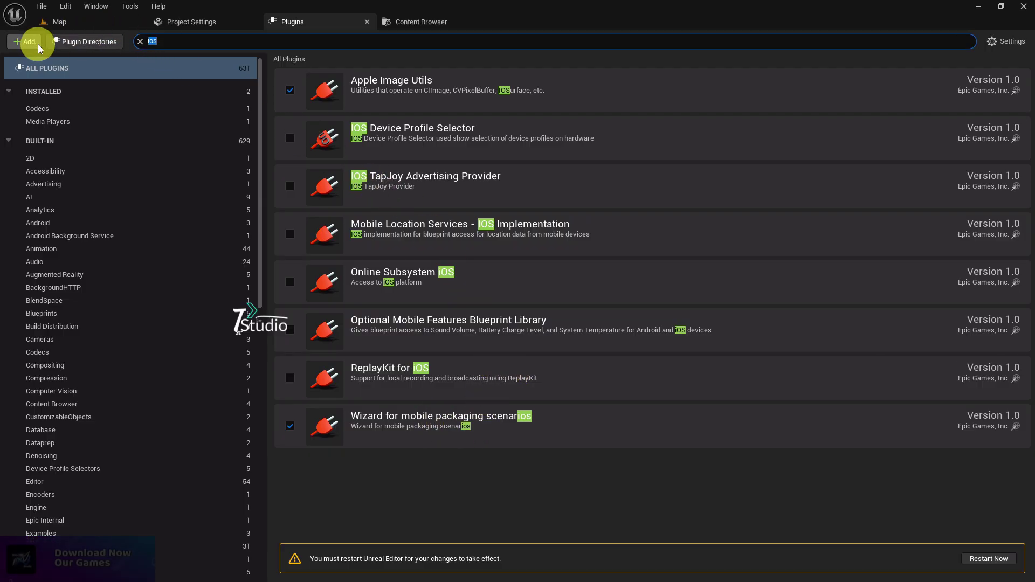
key(BackSpace)
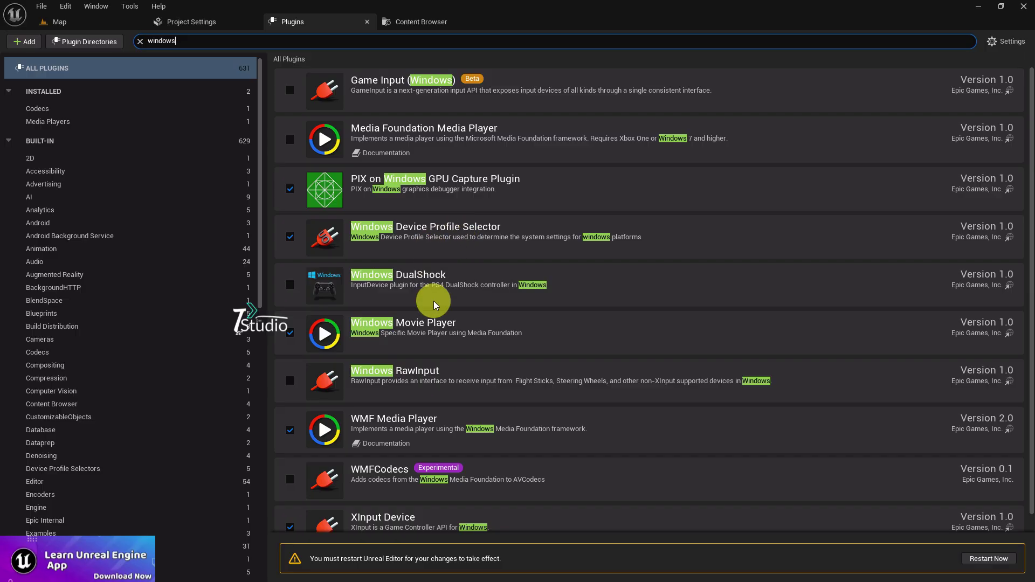
scroll(435, 305, down, 1)
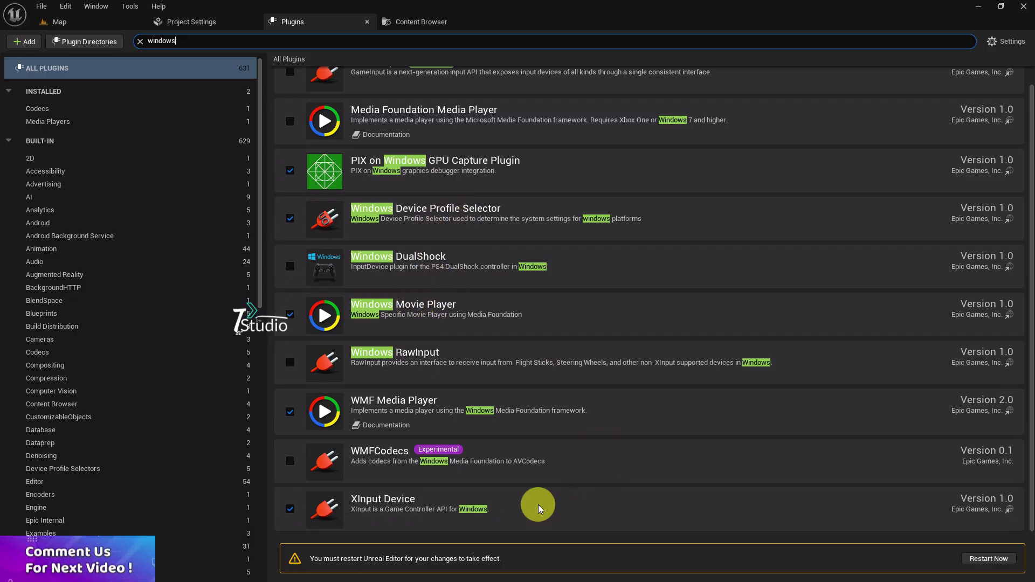
scroll(503, 345, up, 1)
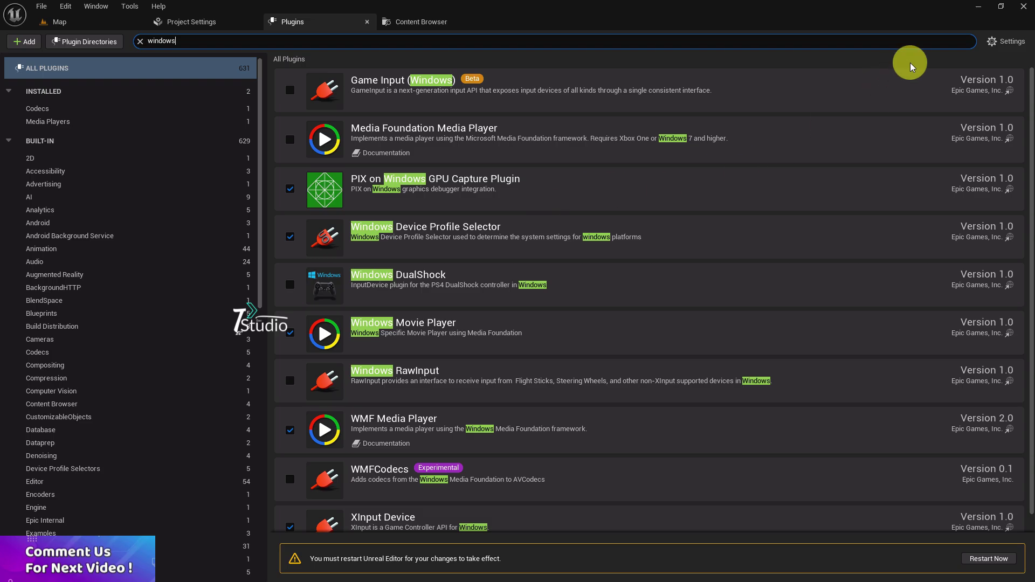
scroll(300, 273, down, 1)
scroll(178, 326, down, 5)
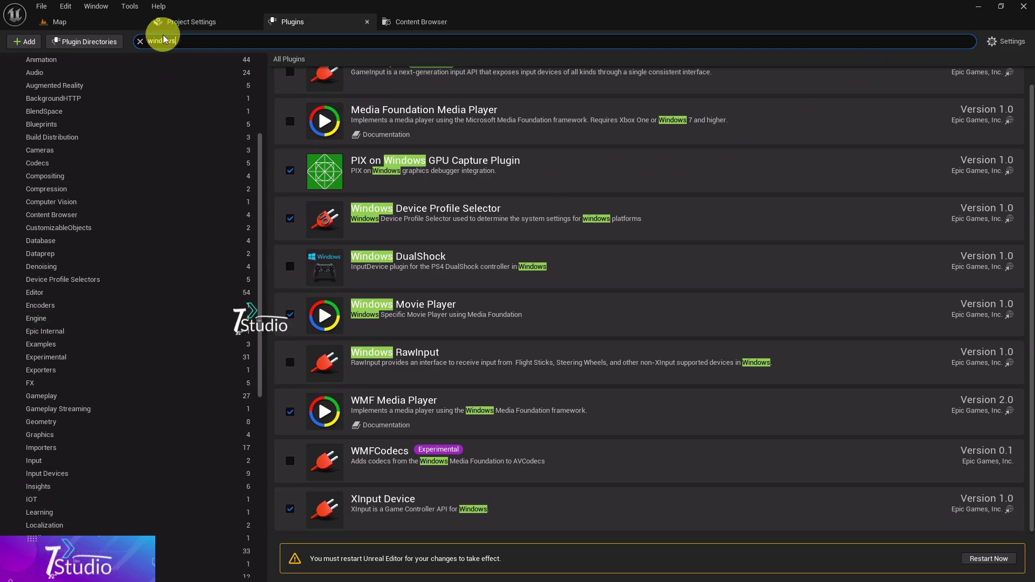
click(140, 41)
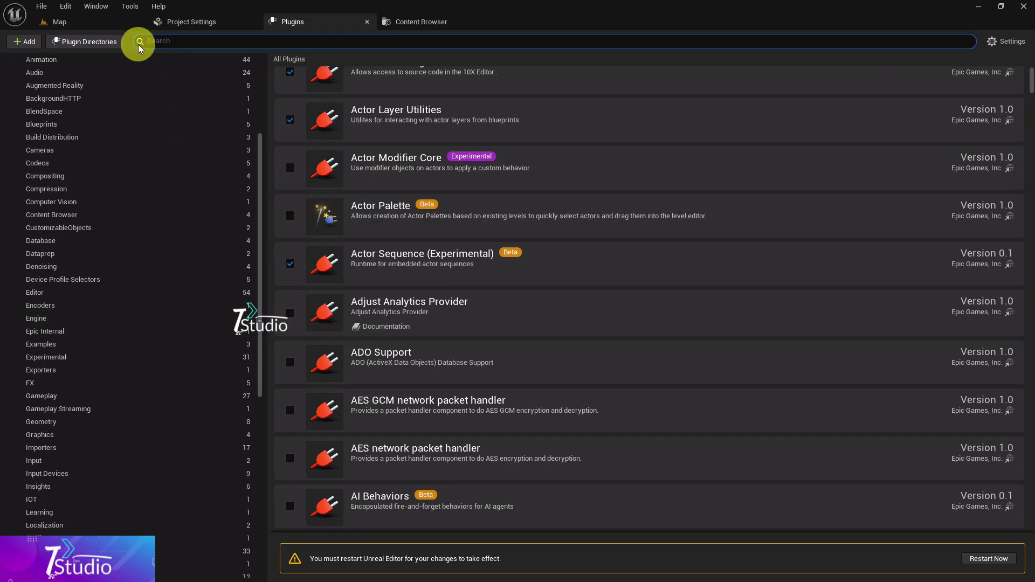
Return to Project Settings and bring up the Packaging page below Maps & Modes
click(183, 27)
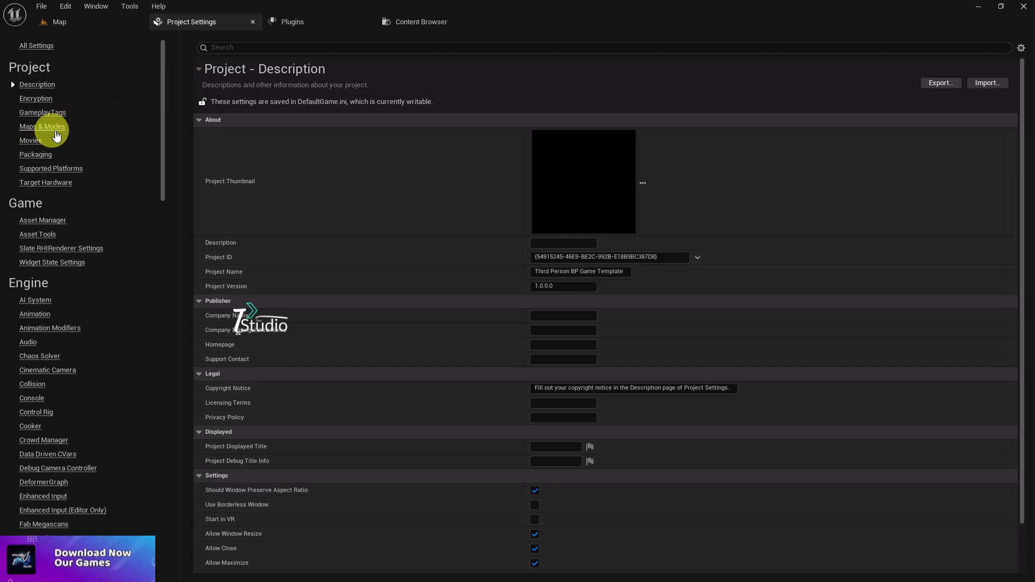
click(54, 127)
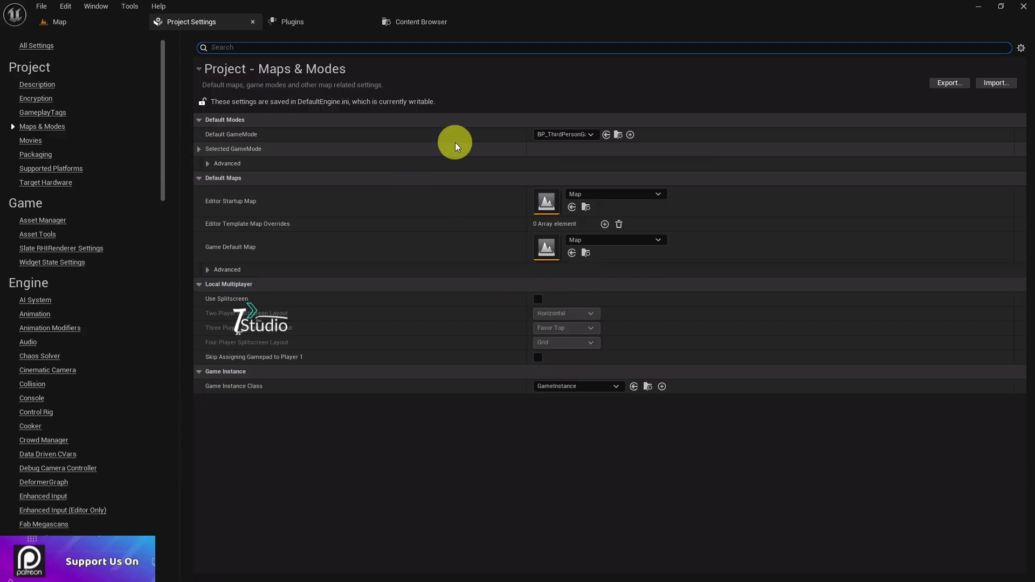
click(47, 155)
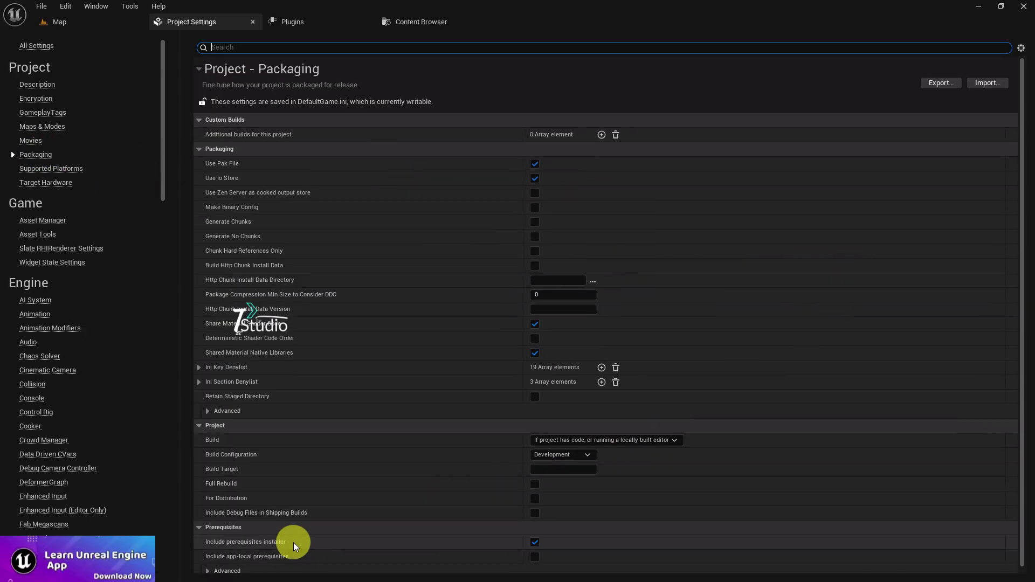
Turn off Include prerequisites installer and expand the advanced Packaging options
click(532, 542)
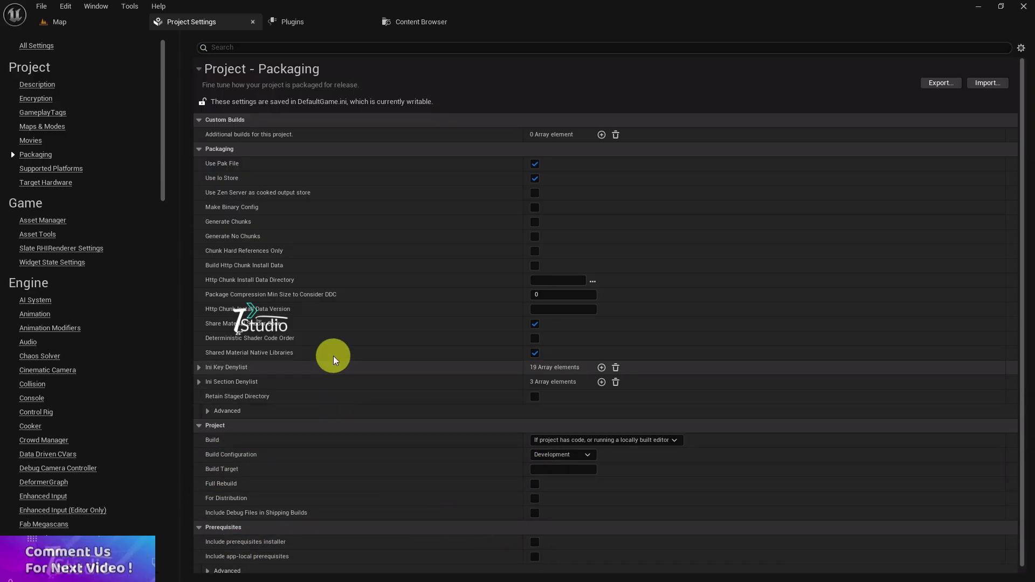
click(207, 413)
Enable Cook only maps and Cook everything in the project content directory
drag(1018, 172, 995, 367)
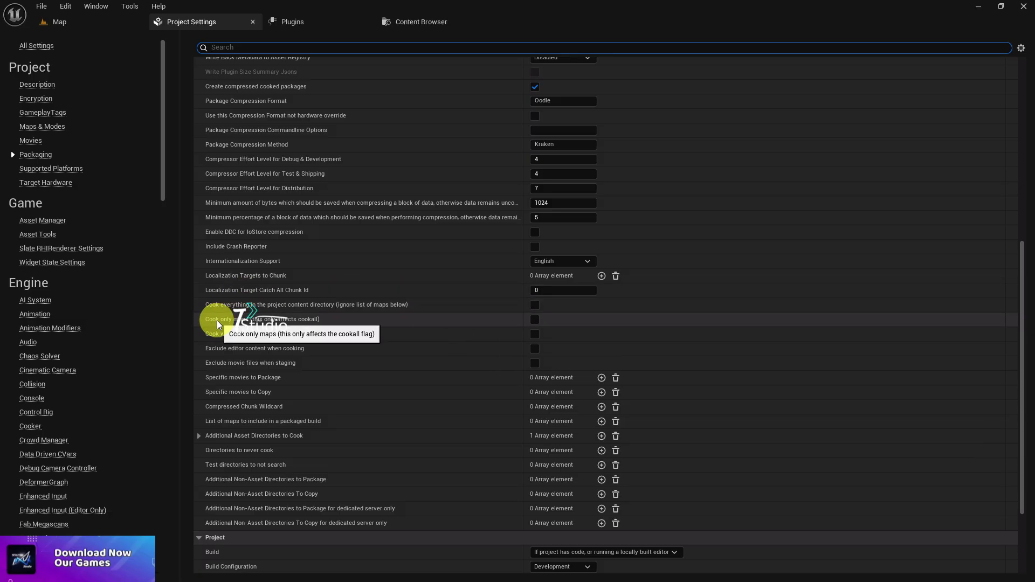
click(539, 323)
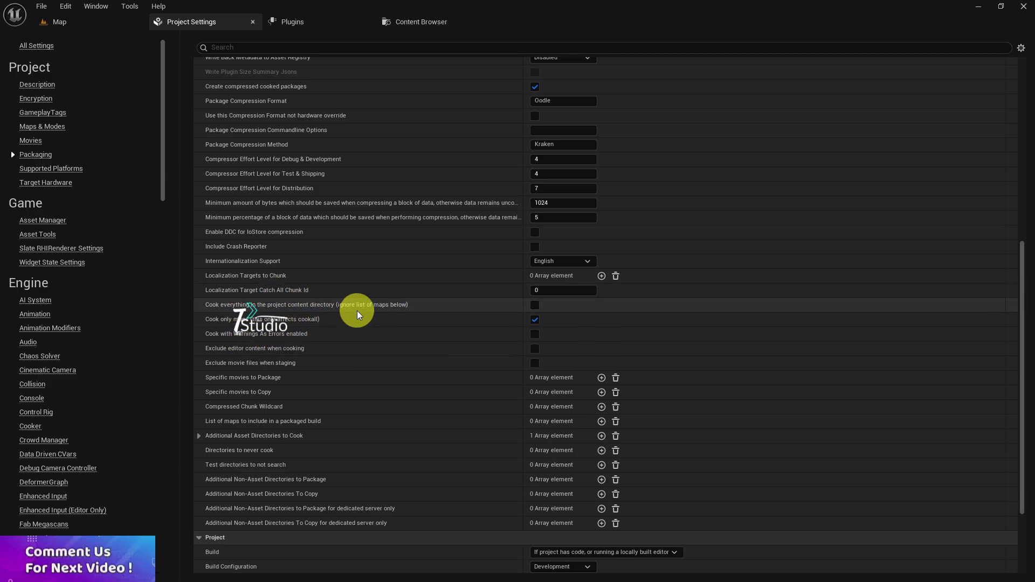
click(534, 305)
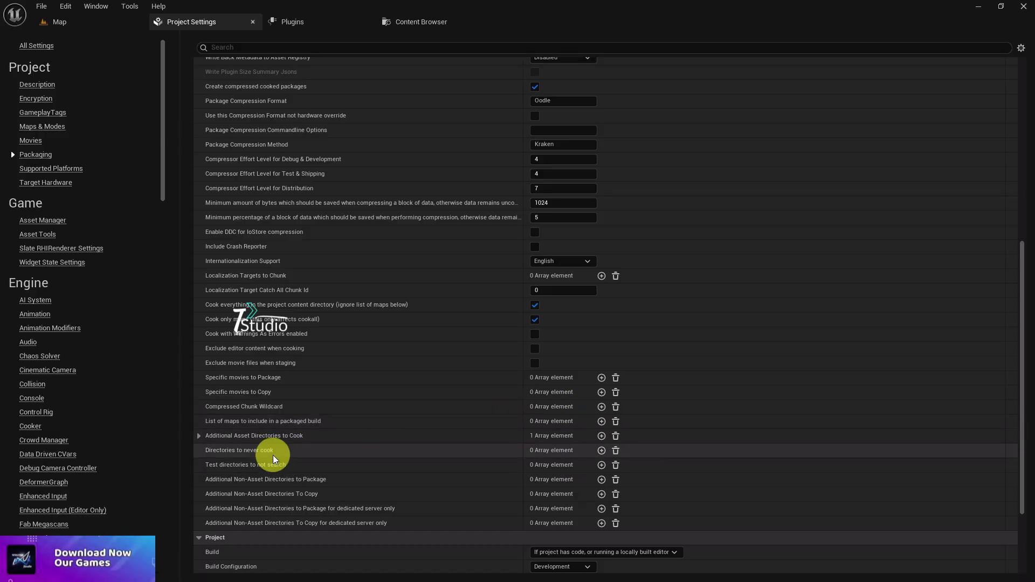
click(198, 435)
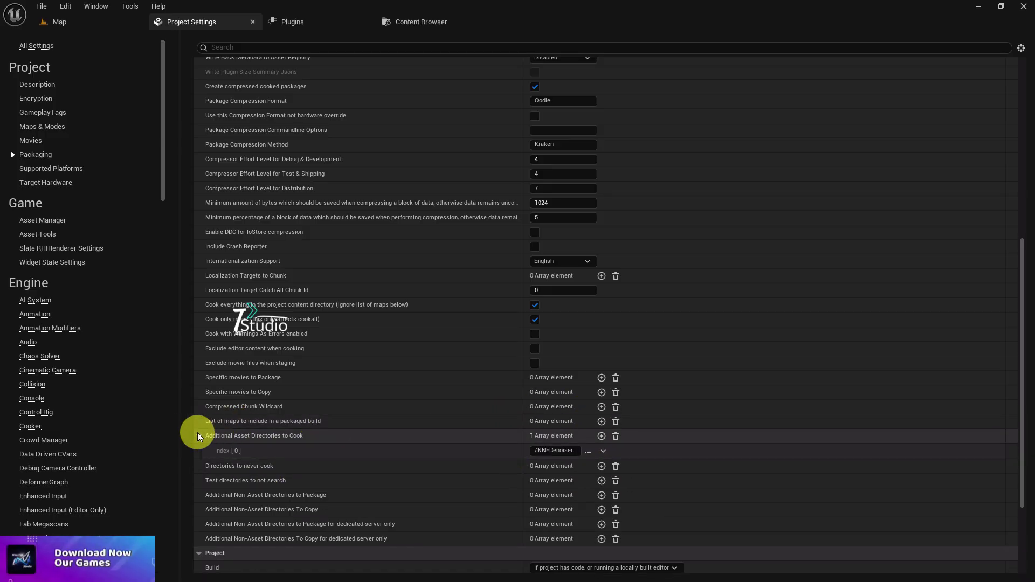
click(198, 434)
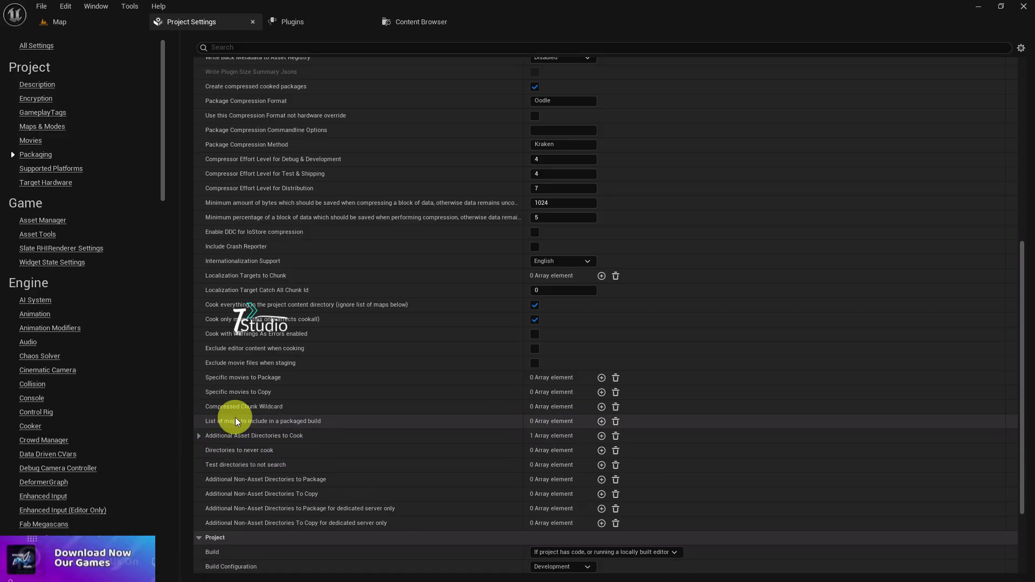
Add two List of maps entries and set the first to /Game/A_Maps/Map
click(599, 421)
click(598, 420)
scroll(418, 427, down, 3)
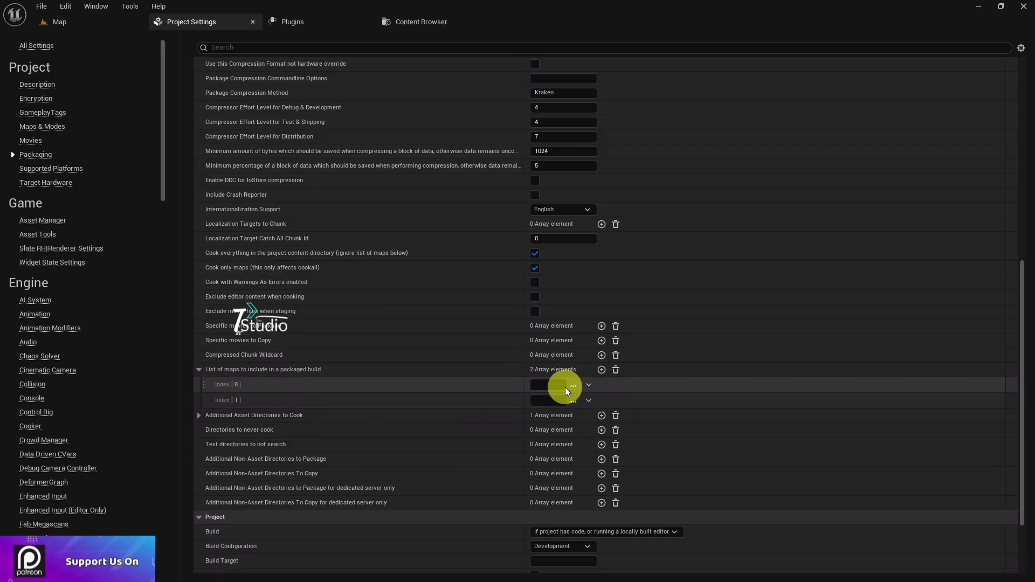
click(574, 385)
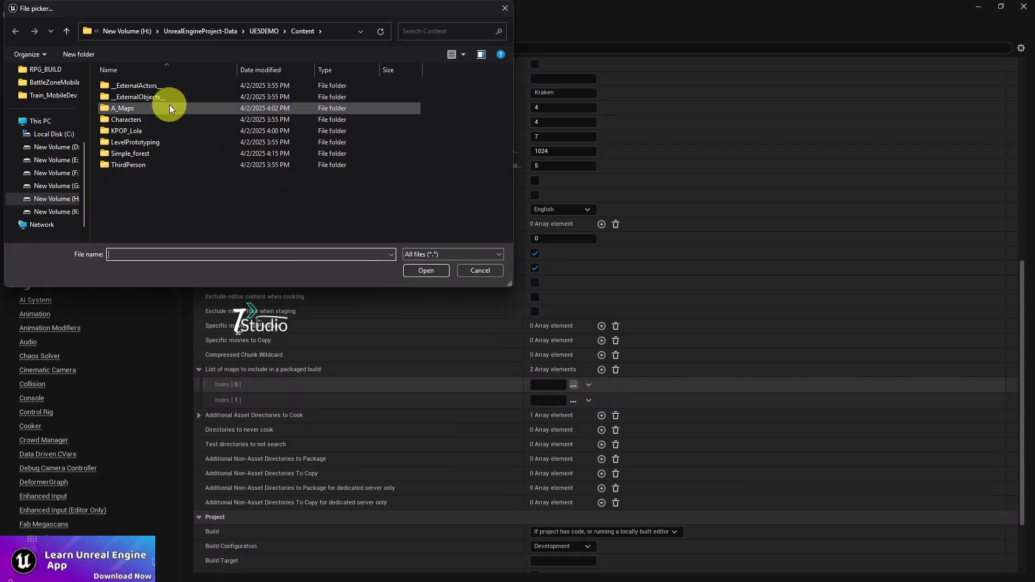
double_click(154, 107)
click(136, 86)
click(426, 270)
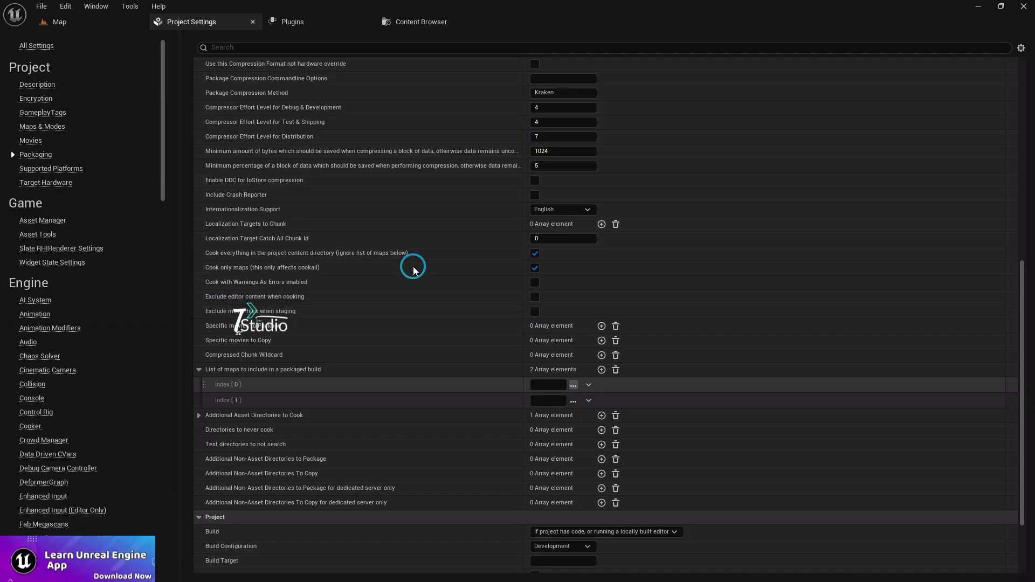
Set the second map entry to Simple_forest/Map/Overview.umap
click(564, 405)
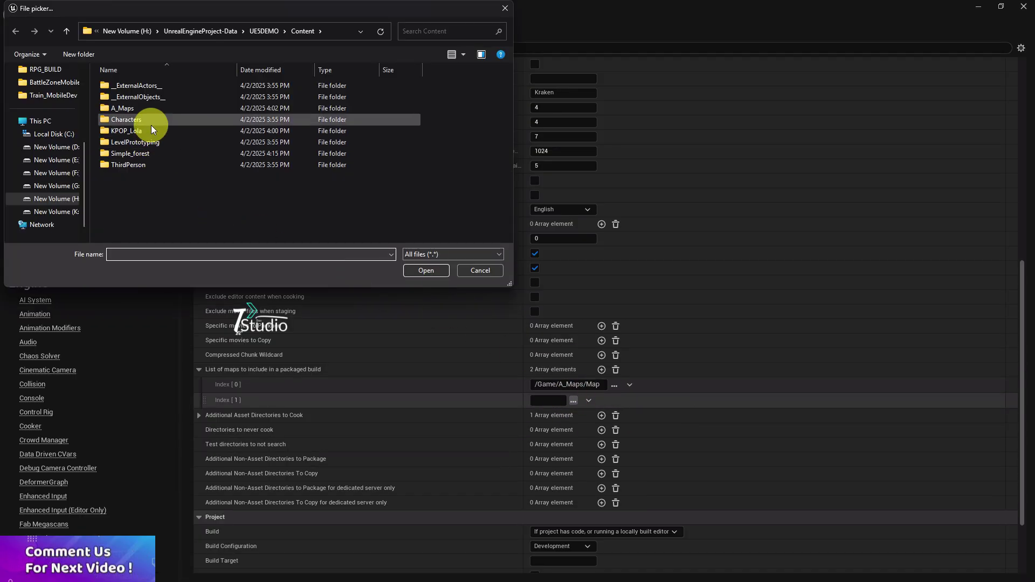
double_click(151, 153)
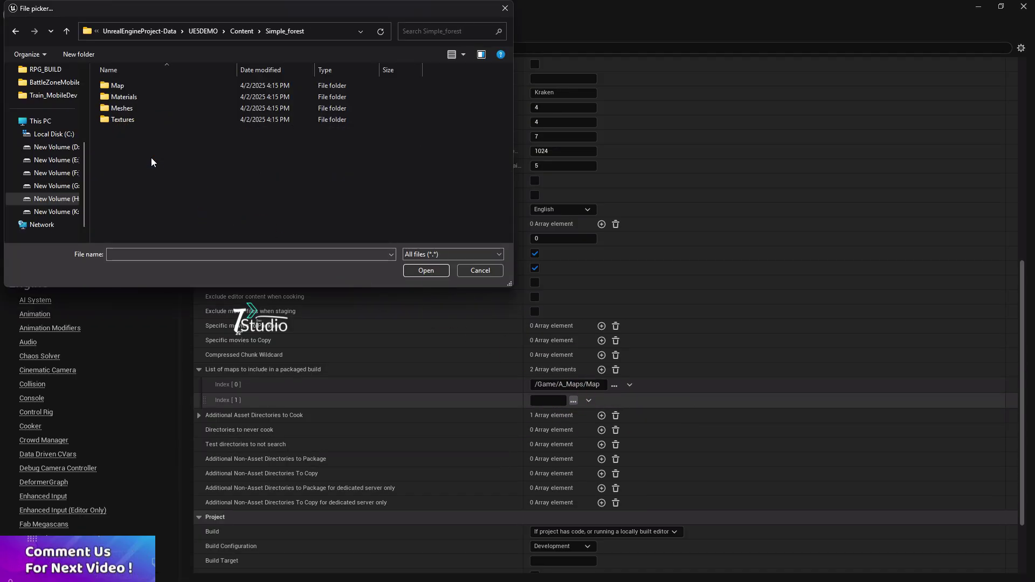
click(138, 97)
click(148, 72)
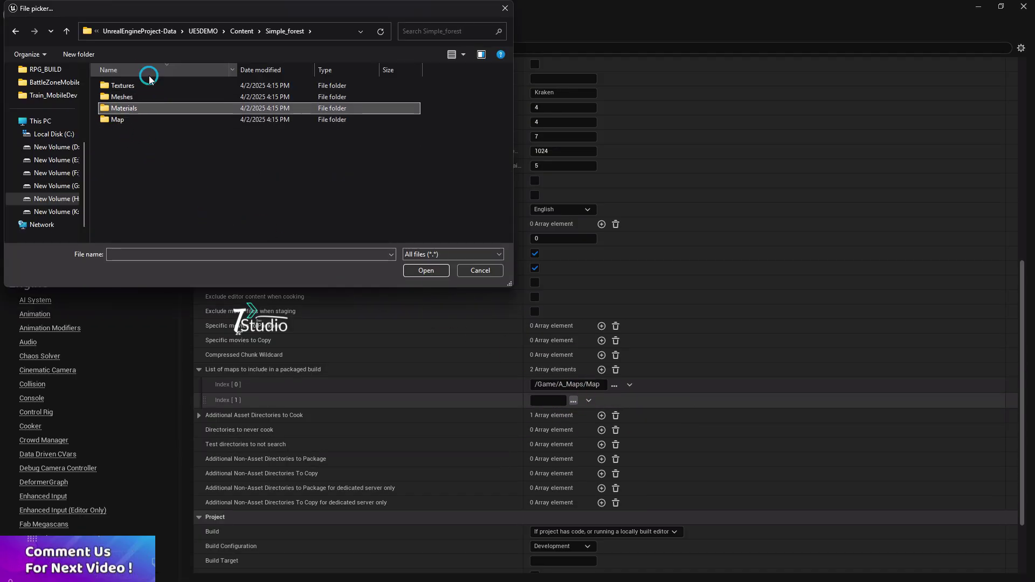
click(26, 33)
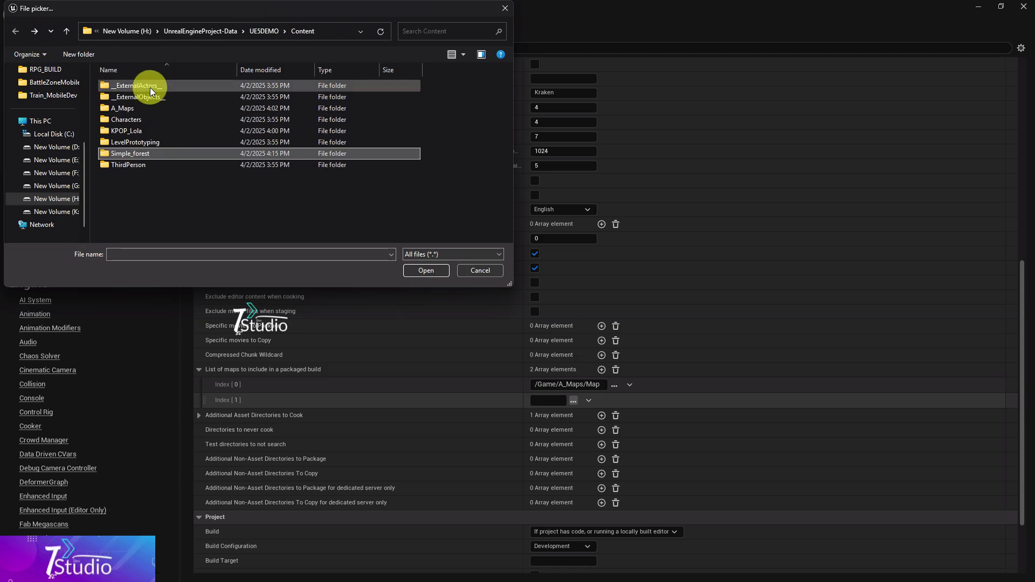
double_click(127, 155)
double_click(123, 121)
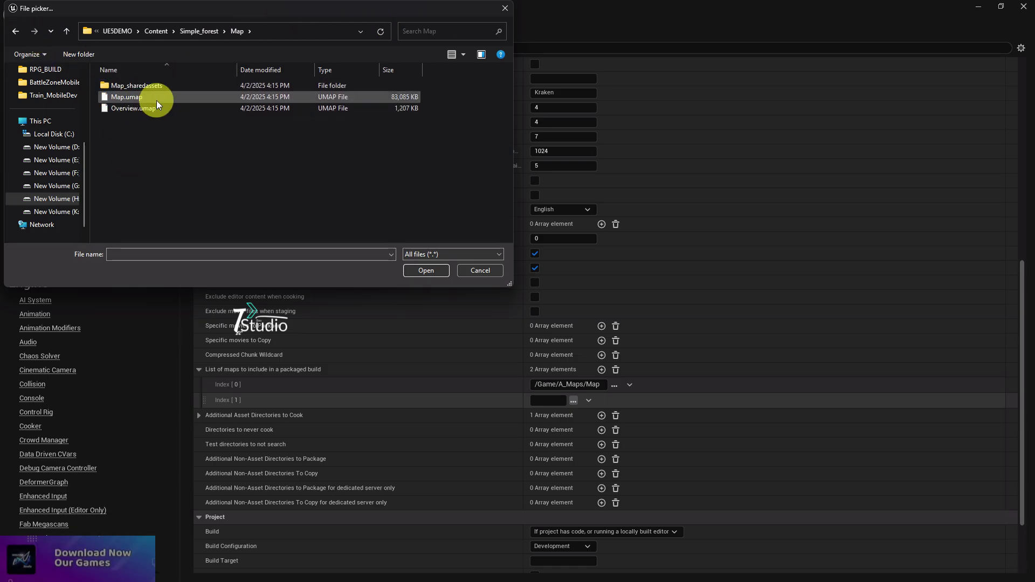
click(145, 109)
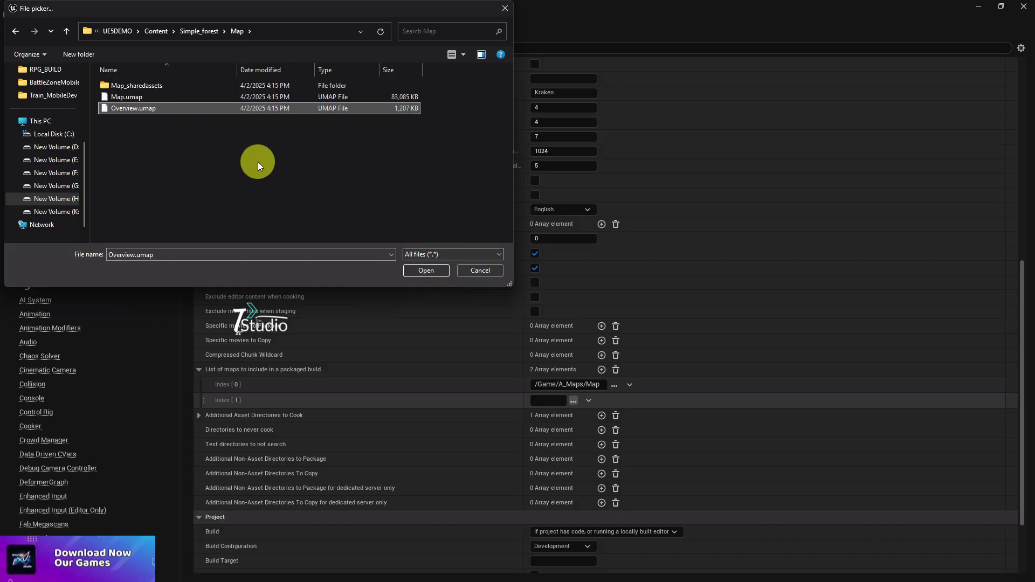
click(128, 99)
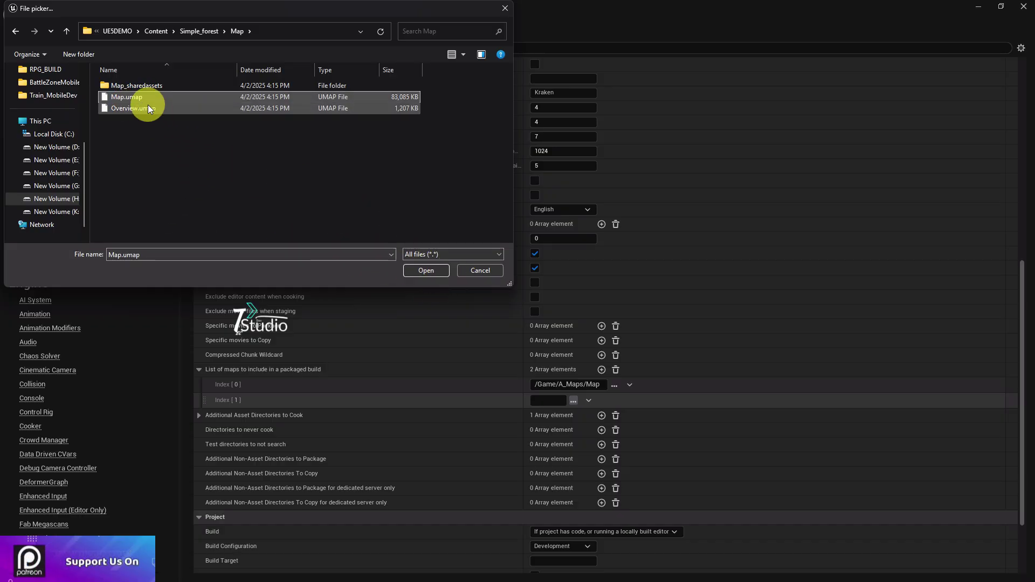
click(129, 111)
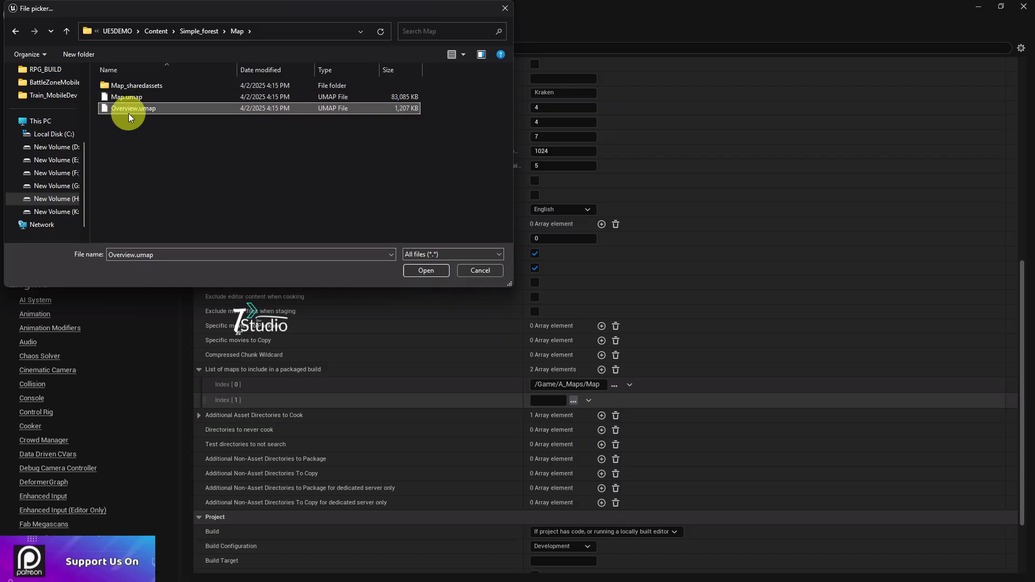
key(Return)
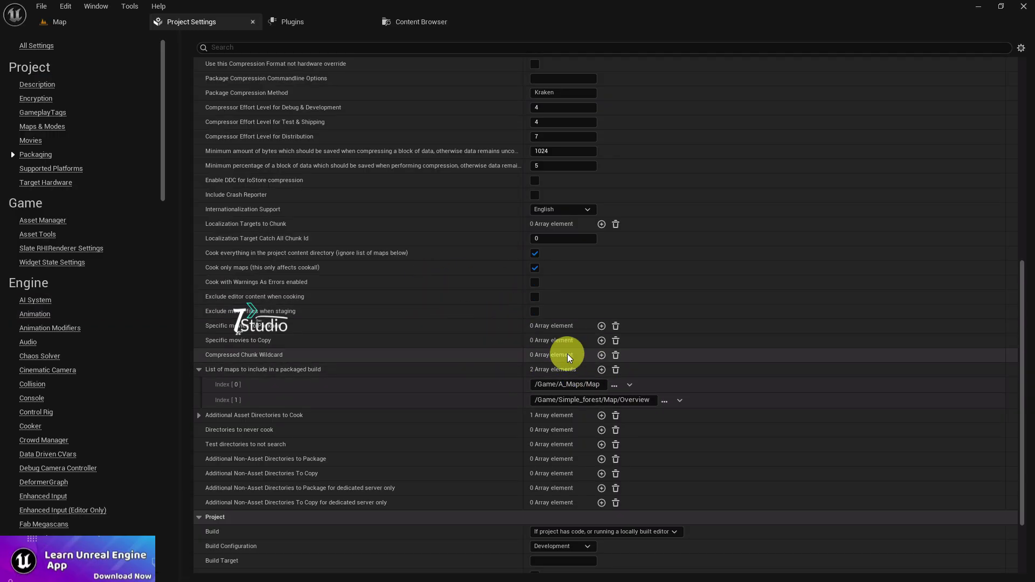
Scroll the settings sidebar down to Platforms and show the Android page from the top
scroll(567, 353, up, 5)
scroll(574, 337, up, 4)
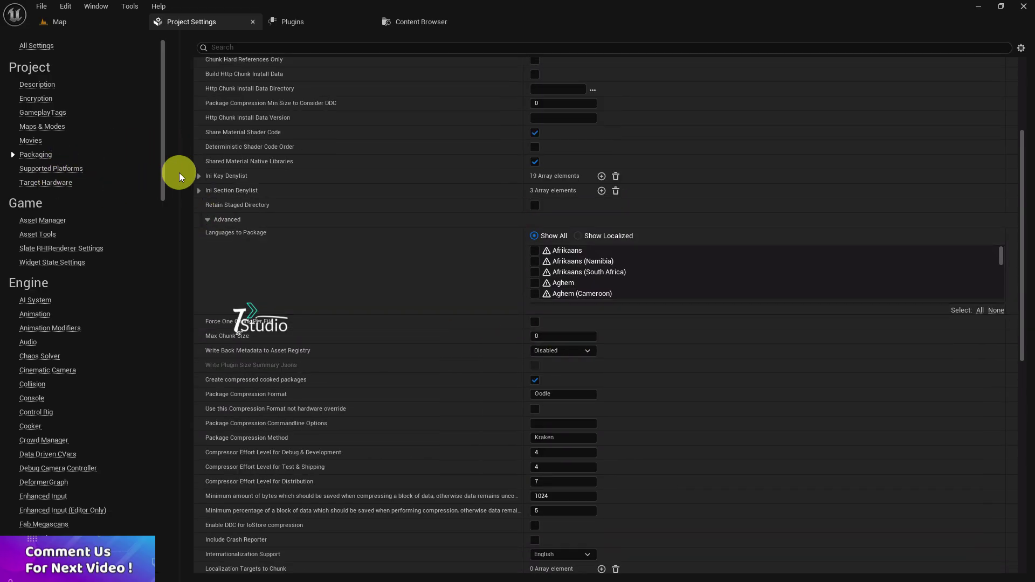
drag(161, 167, 132, 464)
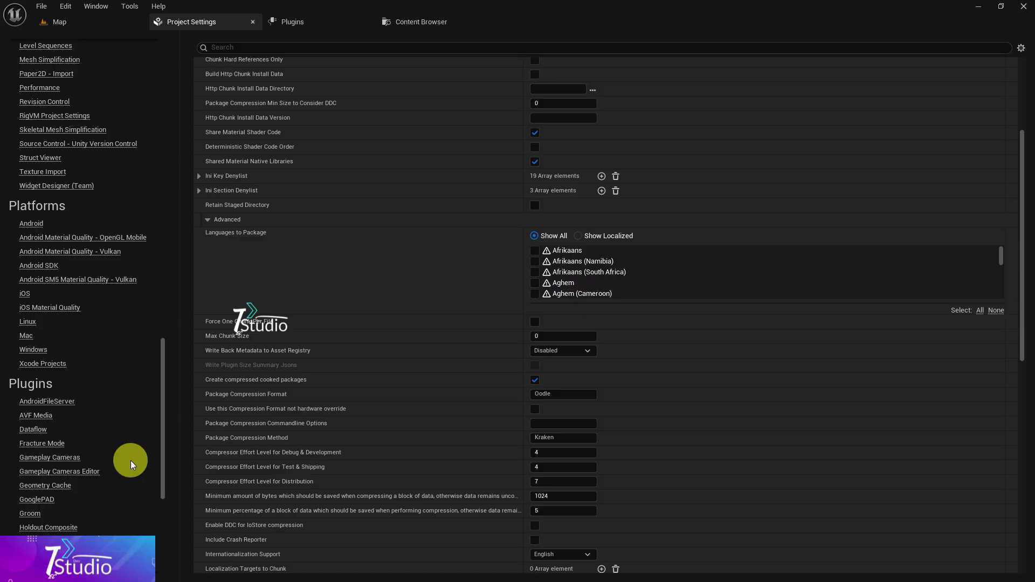
click(34, 229)
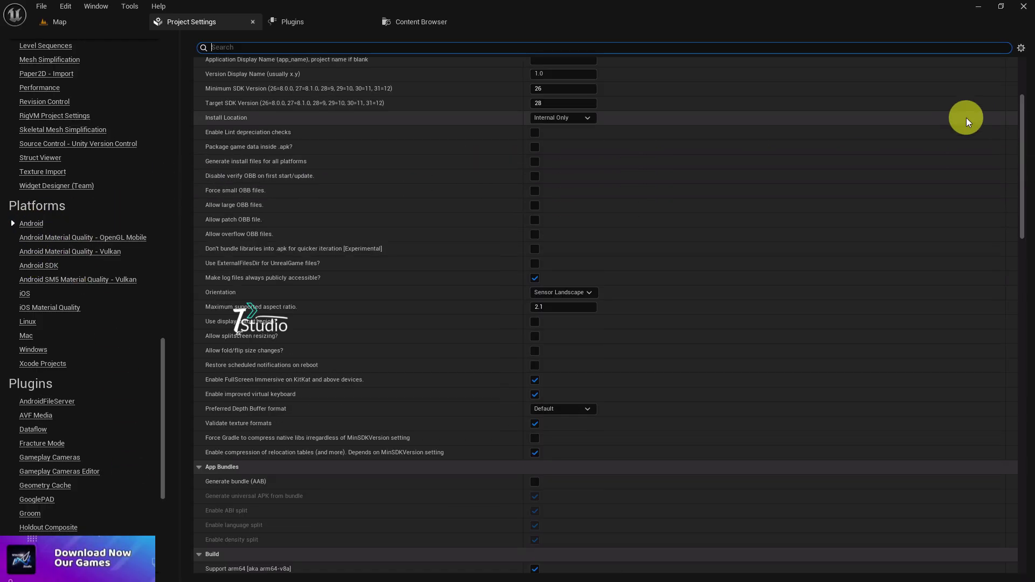
drag(1019, 131, 1018, 97)
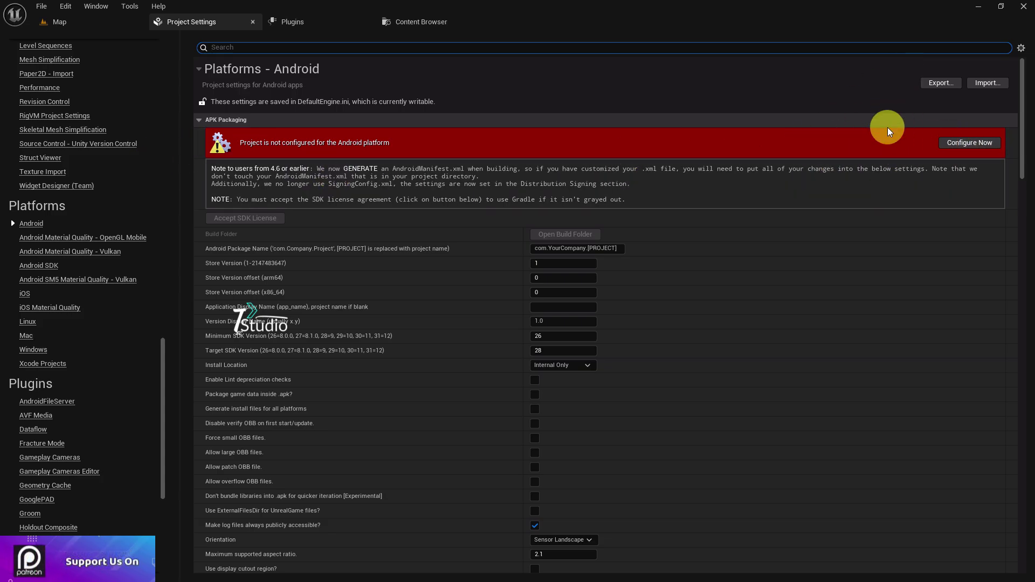
Go to the Android SDK settings and copy the current NDK location path
click(54, 265)
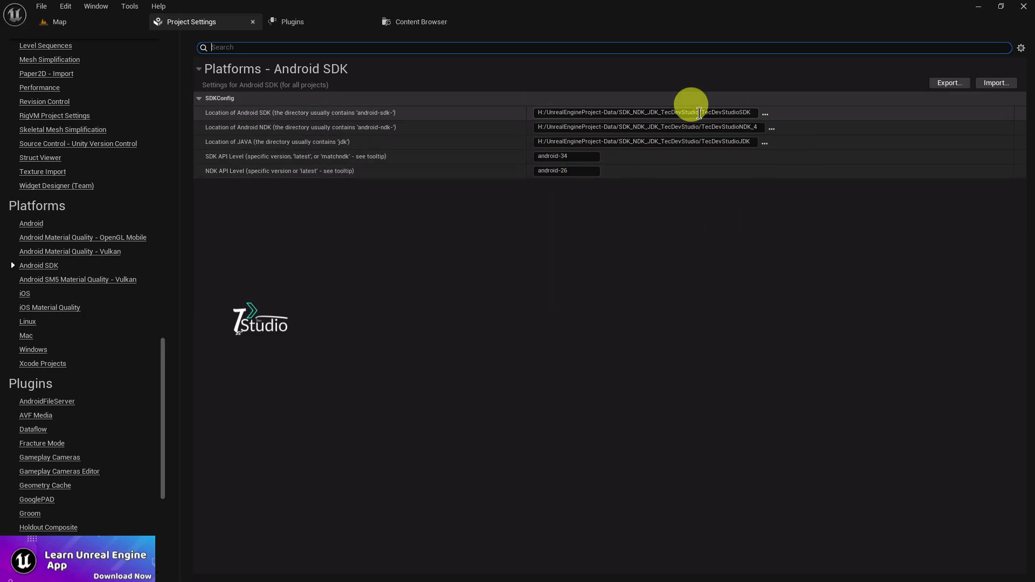
click(772, 130)
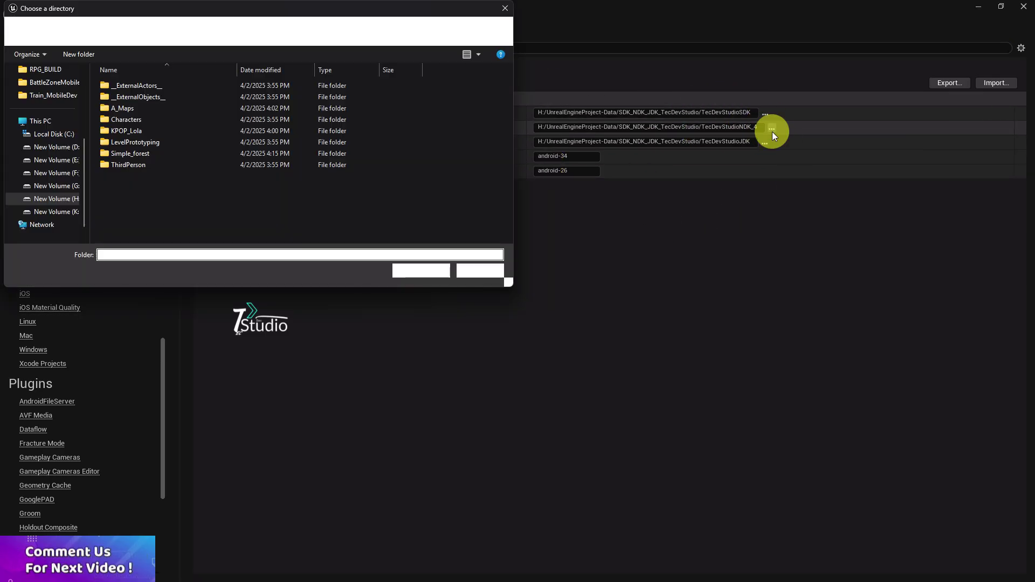
click(504, 8)
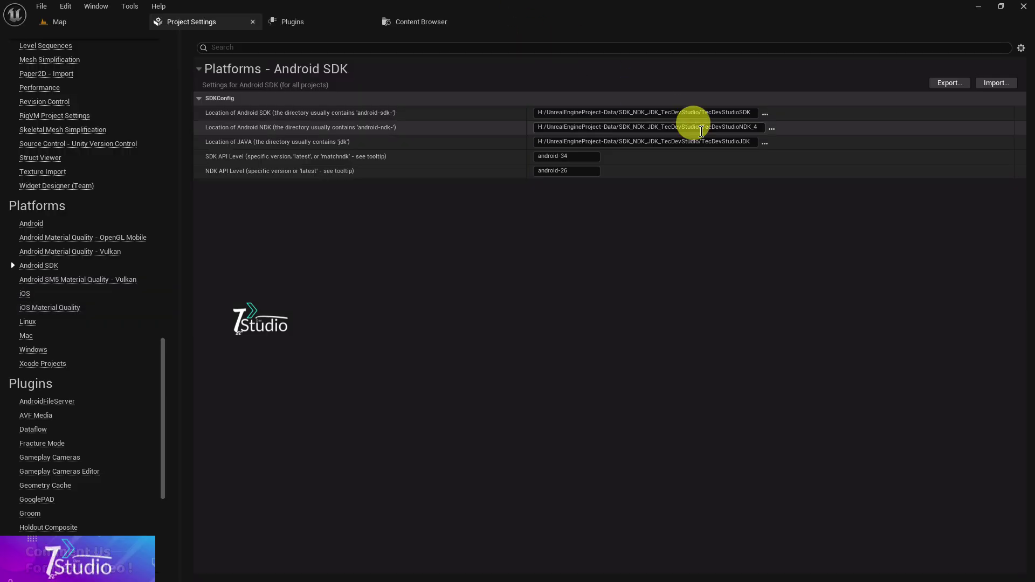
click(701, 131)
right_click(703, 131)
click(739, 169)
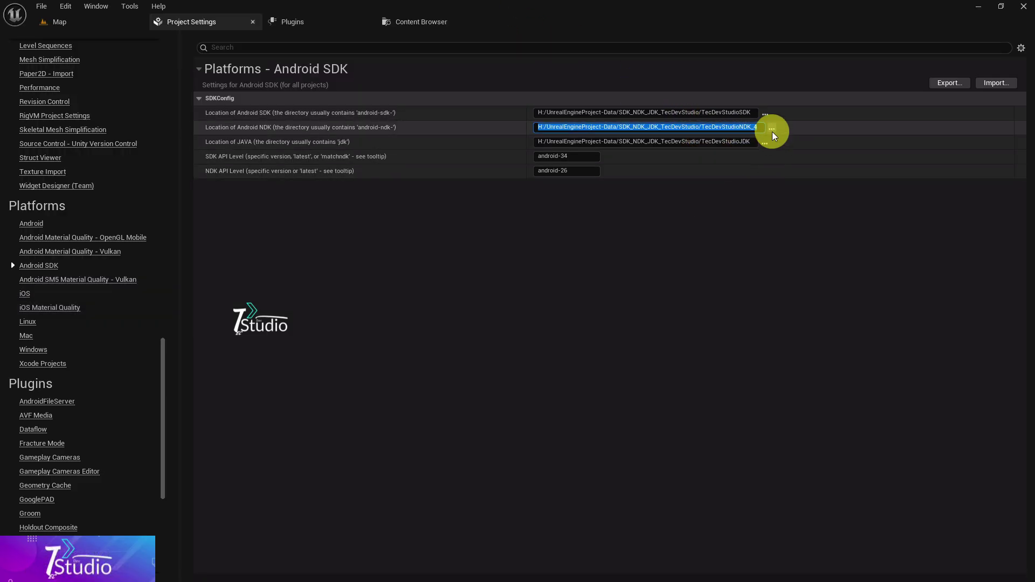
Set the NDK location to the TecDevStudioNDK folder and close Project Settings
click(771, 131)
click(344, 37)
key(ctrl+v)
key(Return)
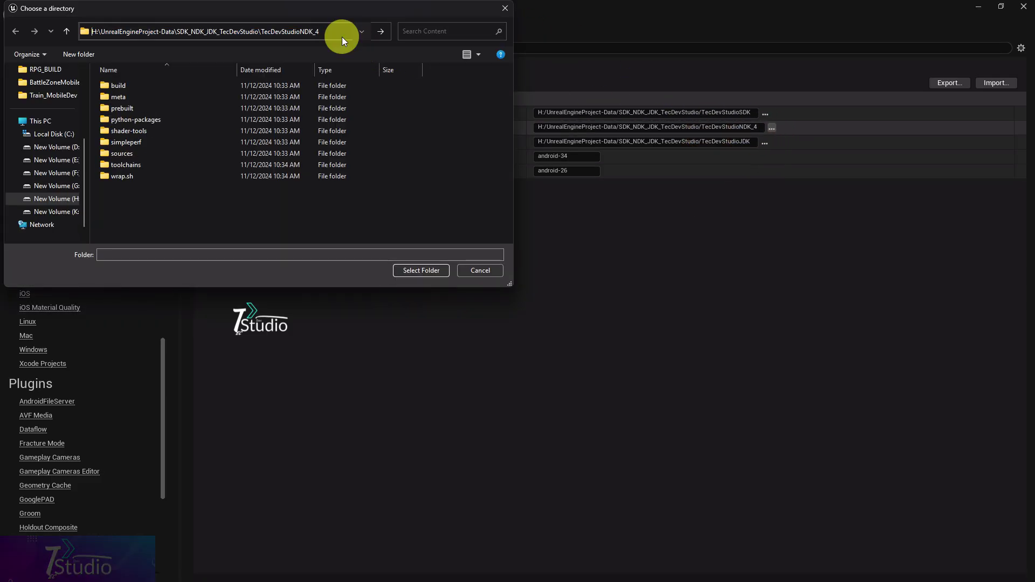
click(182, 32)
click(166, 108)
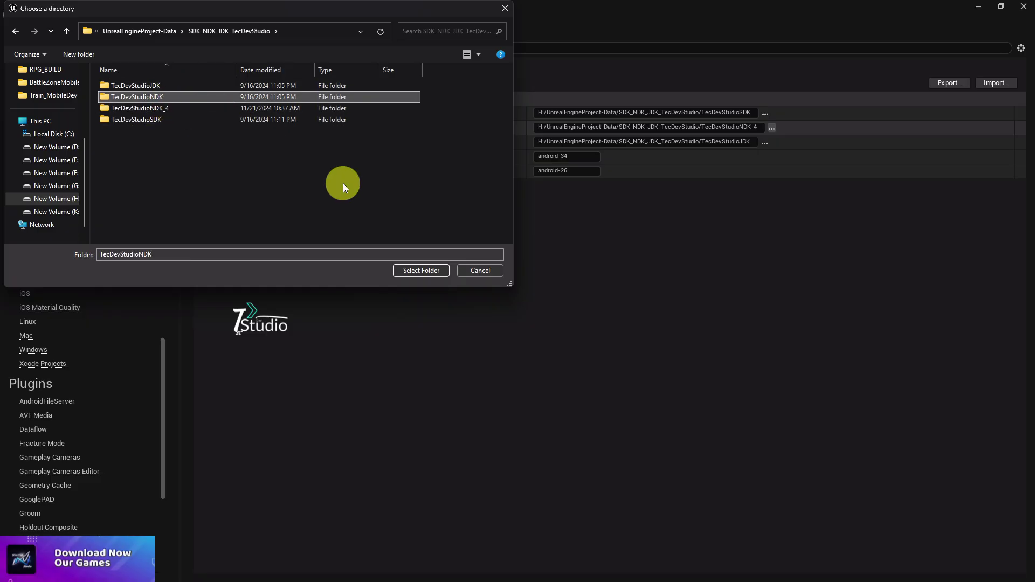
click(420, 270)
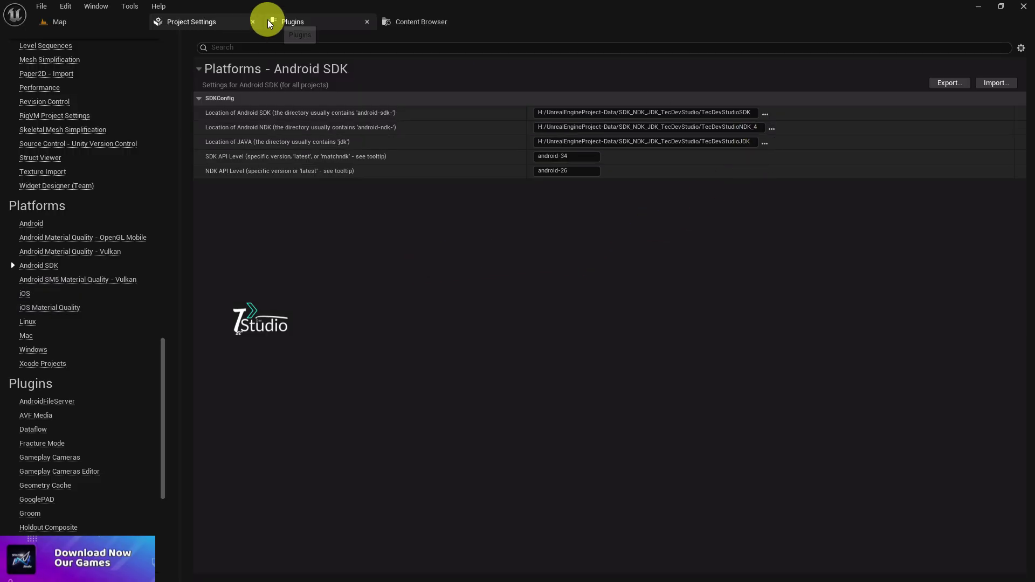
click(252, 22)
Reopen Project Settings from the Edit menu, review Android SDK, then go to Platforms – Android
click(58, 6)
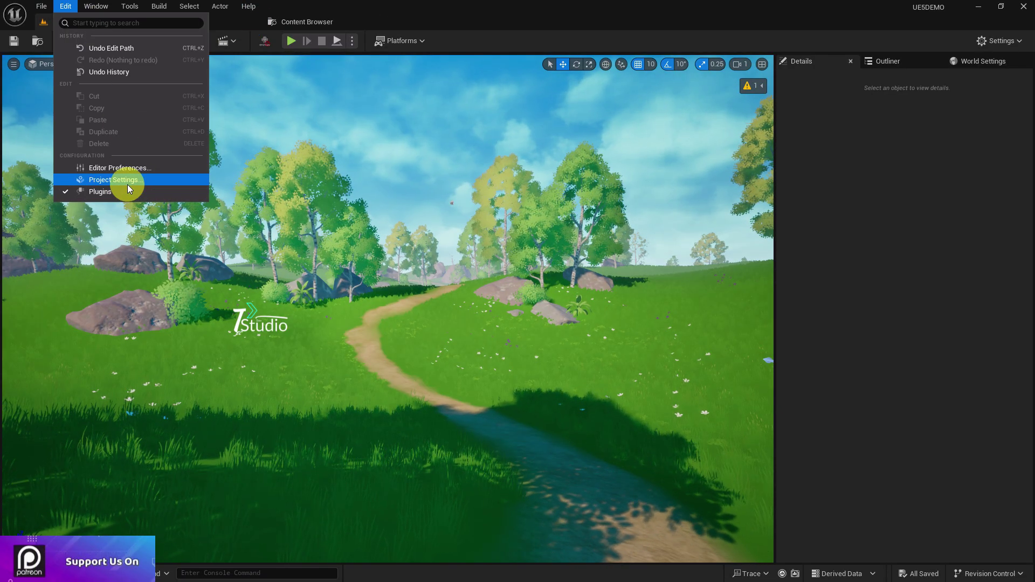
click(127, 185)
drag(164, 155, 141, 512)
scroll(59, 203, up, 4)
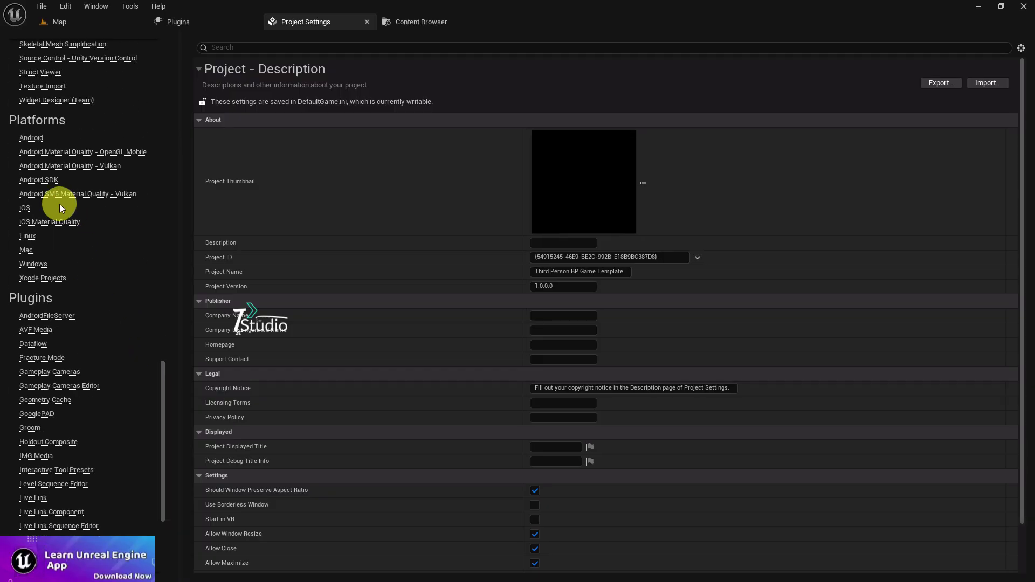
click(42, 182)
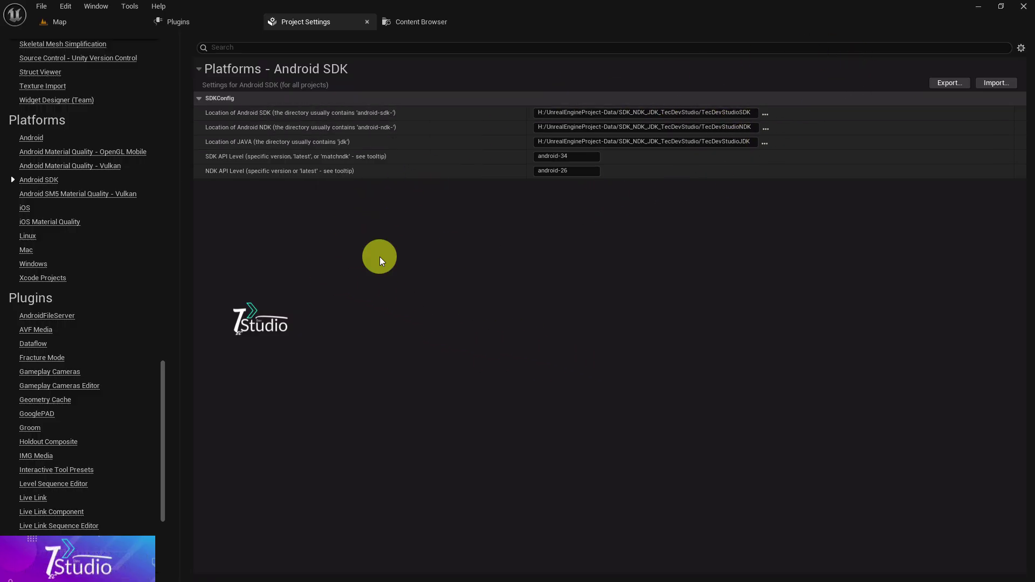
click(17, 136)
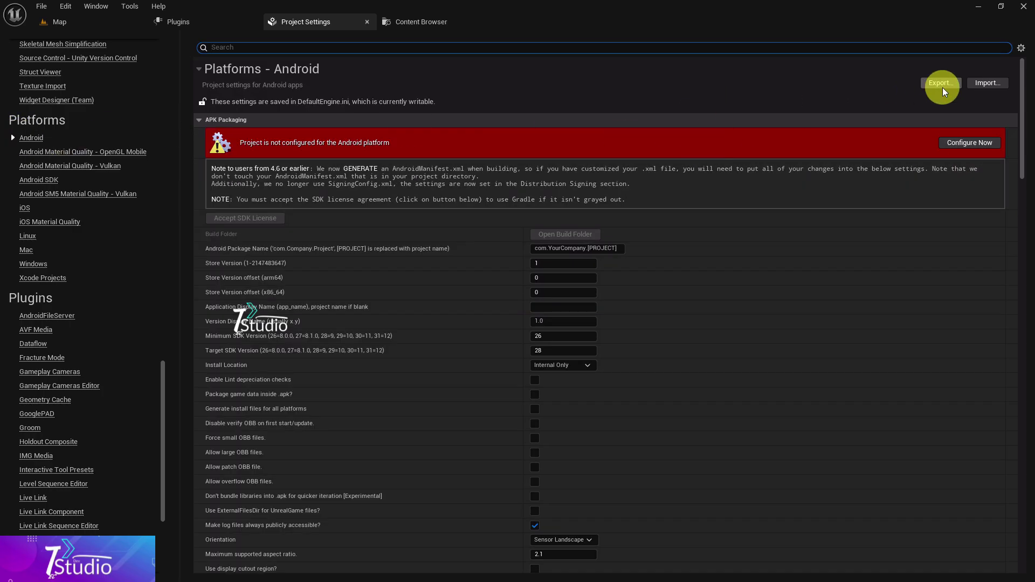
Configure the project for Android and delete the placeholder part of the package name
click(979, 141)
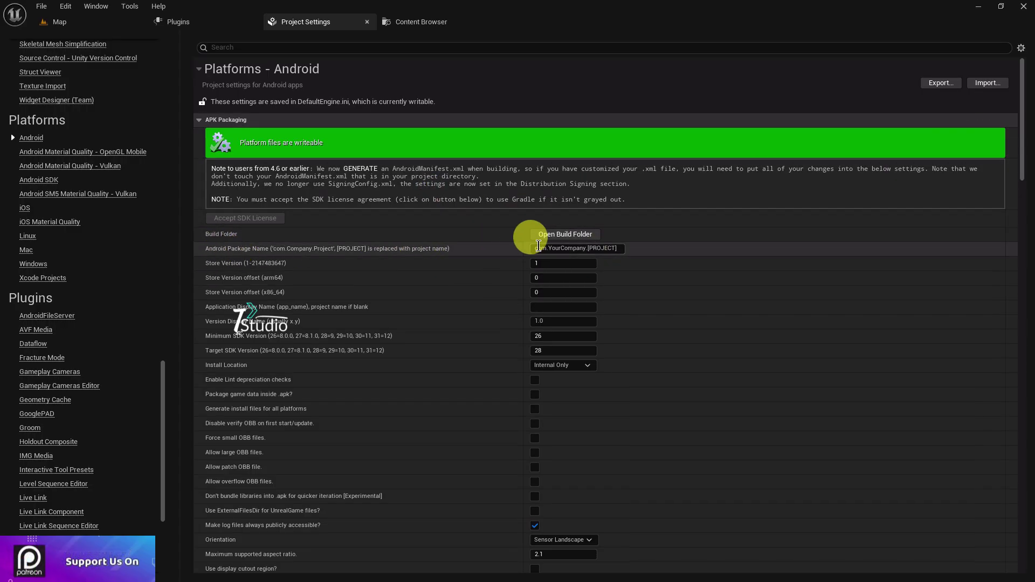
drag(551, 248, 679, 236)
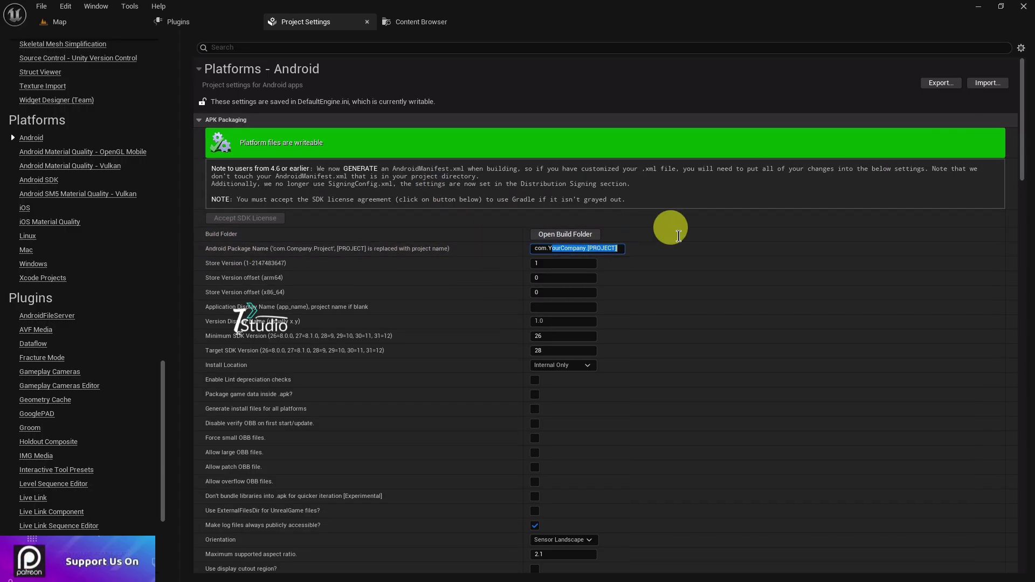
key(BackSpace)
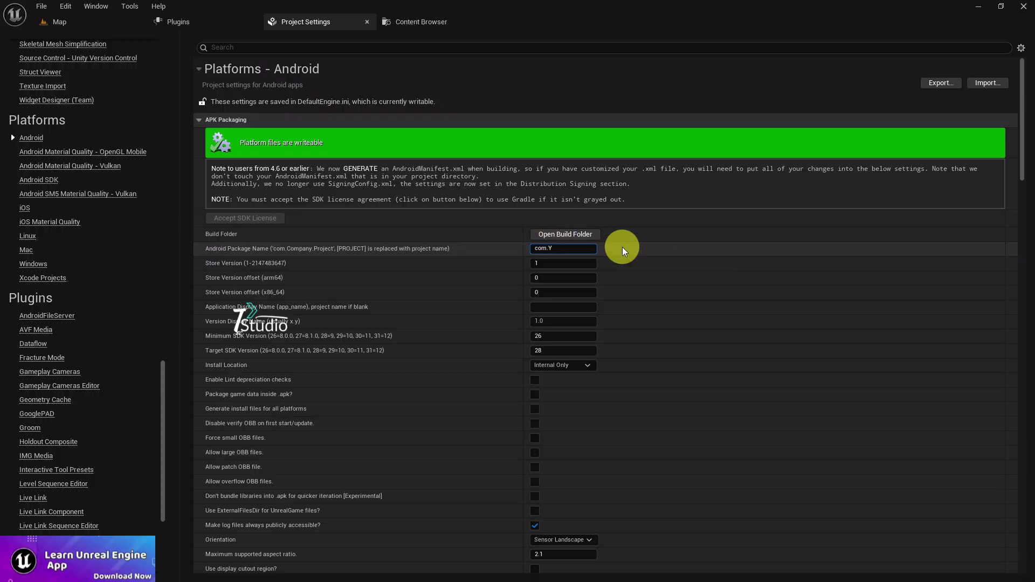
Set the Android Package Name to com.tecdevstudio.uedemo
text(HbroM)
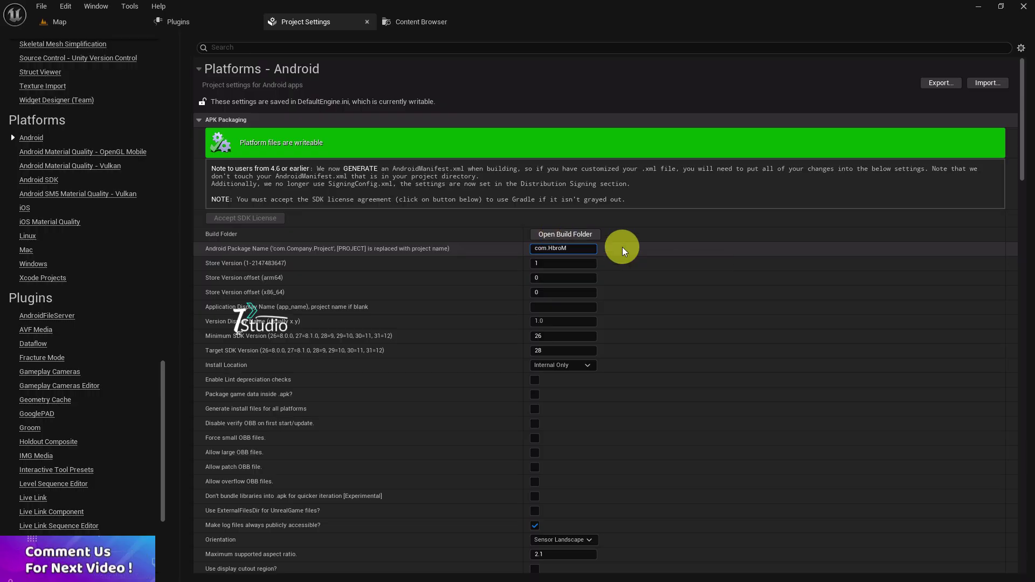
key(BackSpace)
text(PROI69)
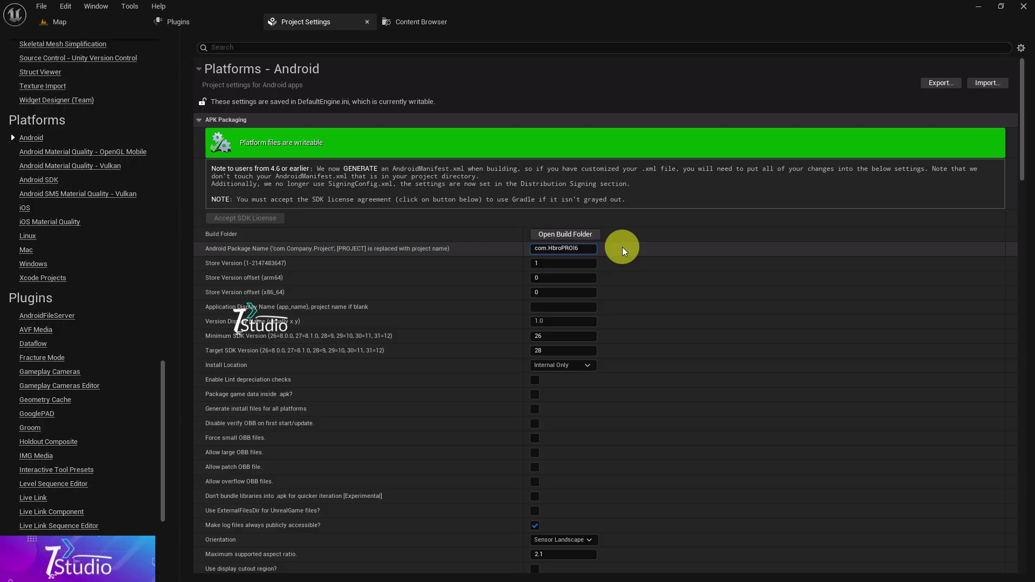
key(BackSpace)
key(BackSpace)
key(BackSpace)
key(BackSpace)
key(BackSpace)
key(BackSpace)
key(BackSpace)
key(BackSpace)
key(BackSpace)
key(BackSpace)
text(s)
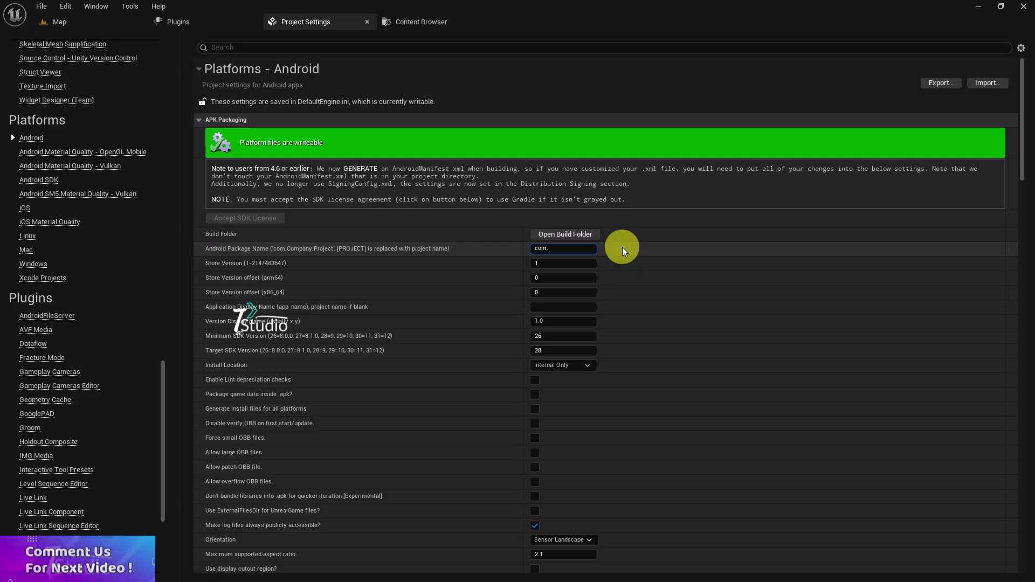
key(BackSpace)
text(tecdevs)
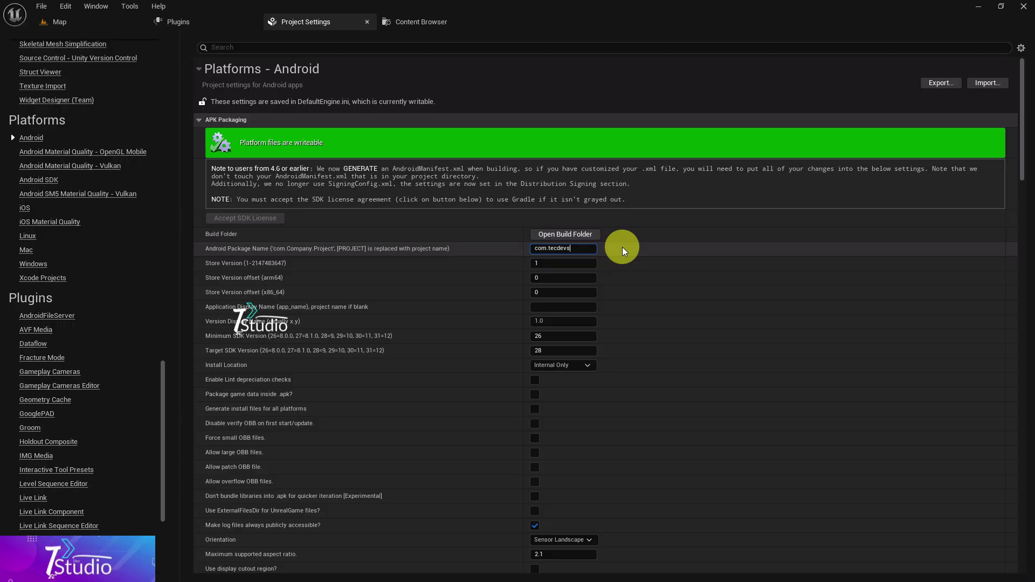
text(tudio.ue)
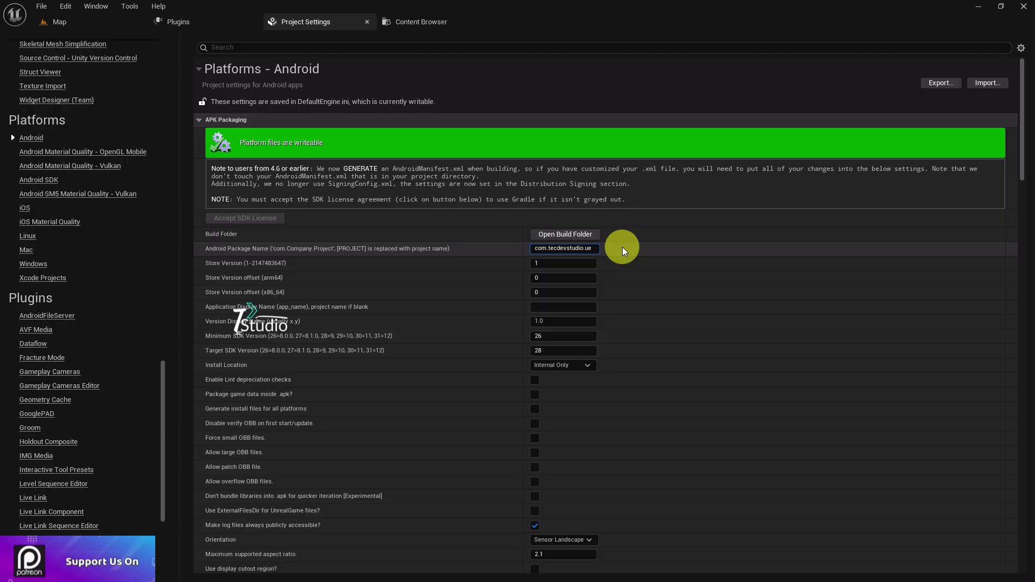
text(demo)
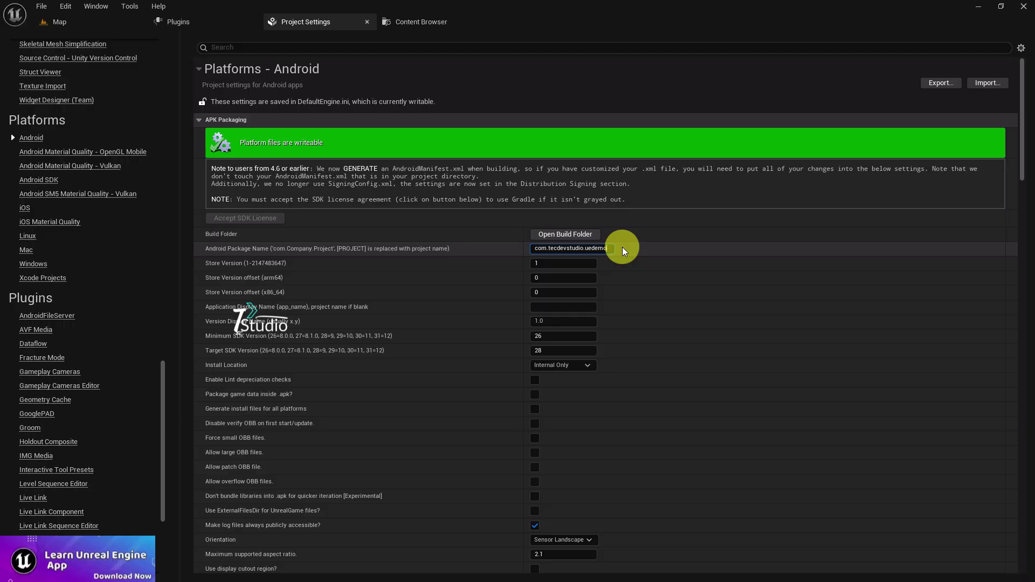
key(Return)
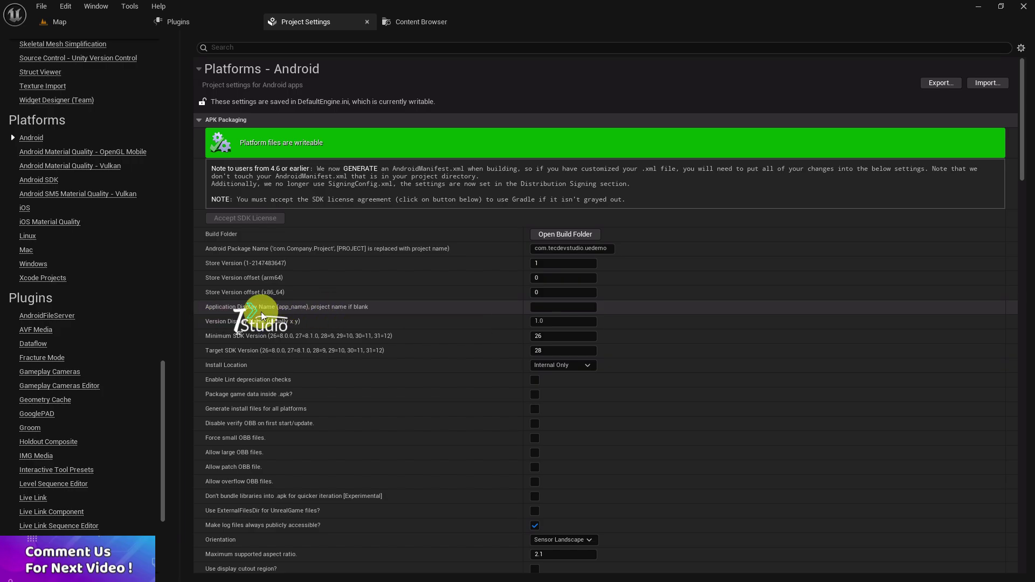
Set the Android Application Display Name to 'Unreal Engine Next Gen Demo'
click(548, 308)
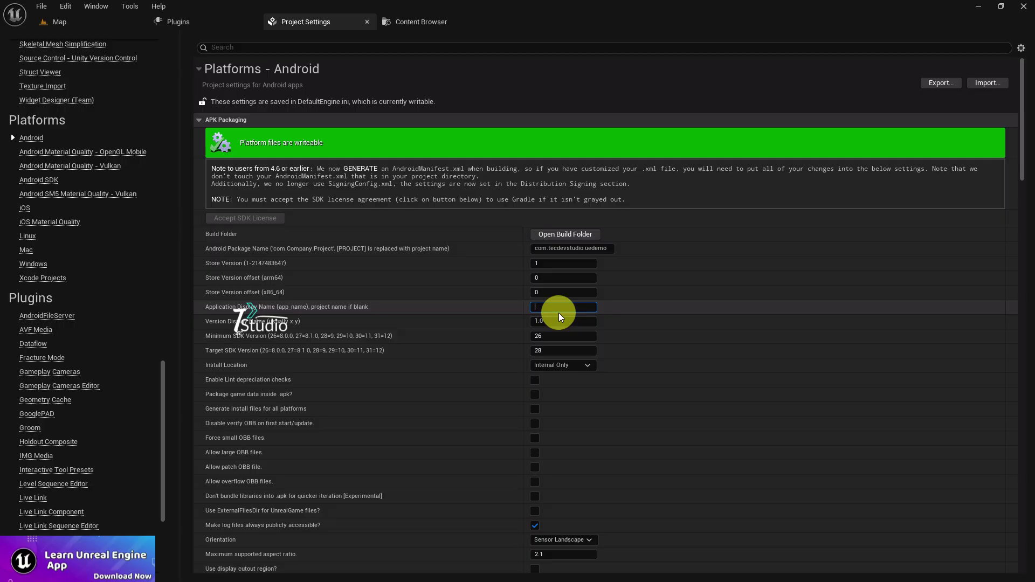
text(nreal E)
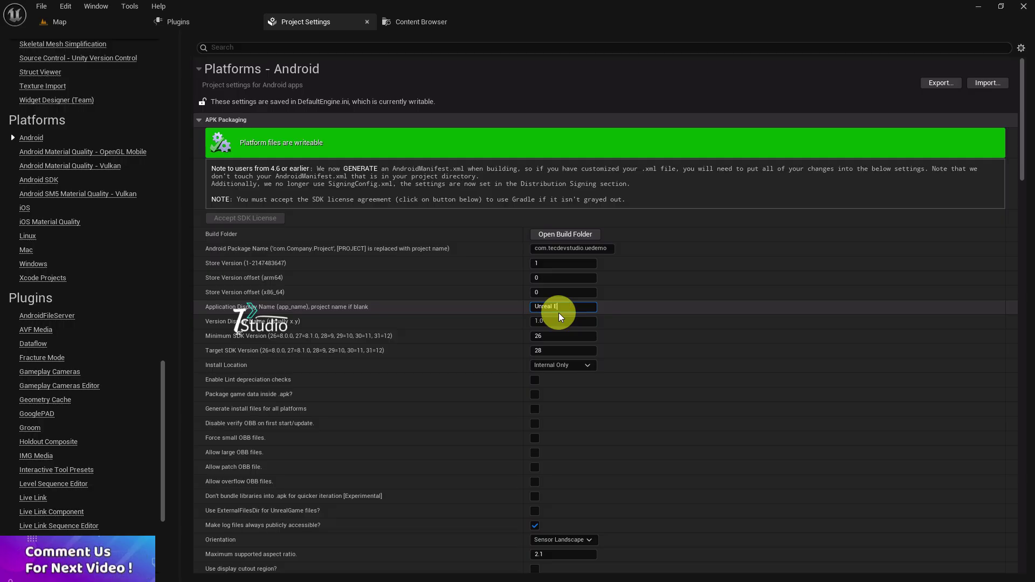
text(ngine Next)
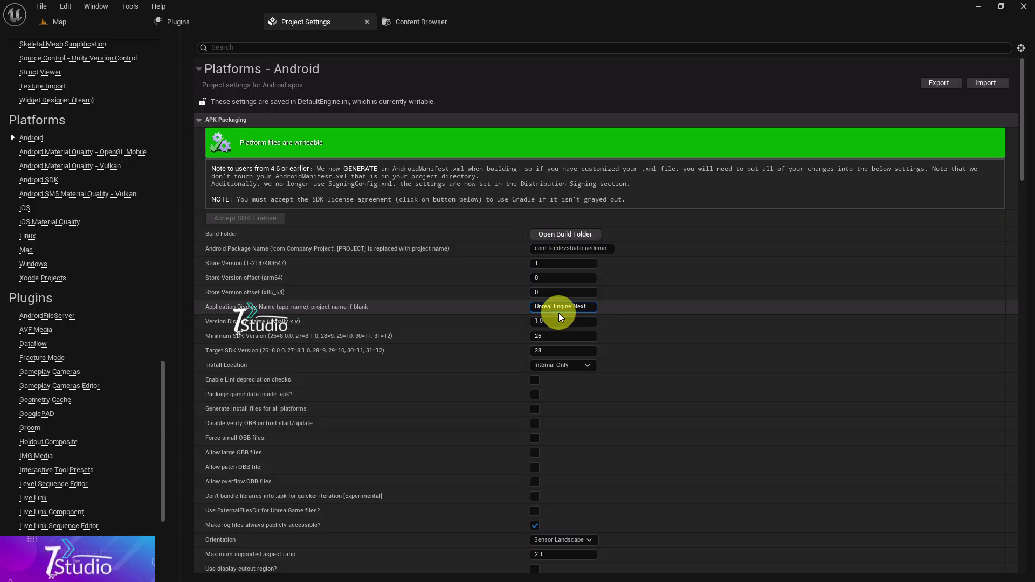
text( Gen Demo)
key(Return)
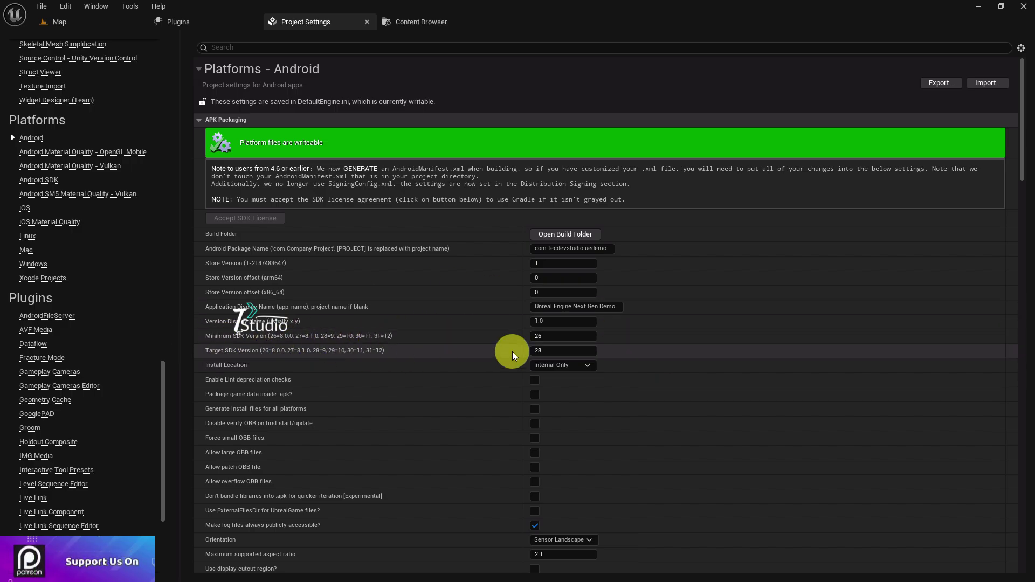
Set Target SDK Version to 34 and enable in-.apk game data, large OBB files and ExternalFilesDir
click(541, 350)
key(Return)
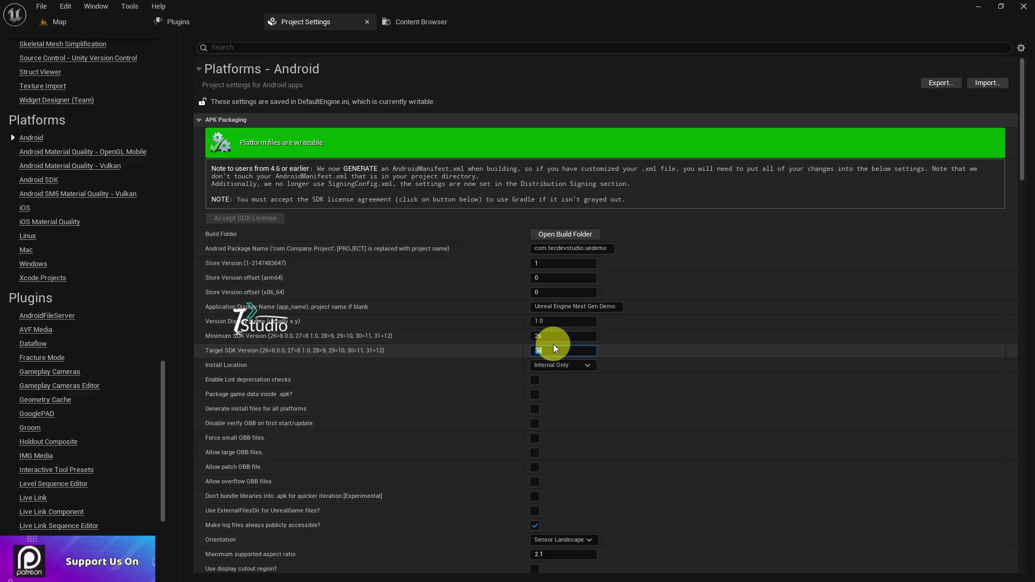
scroll(686, 327, down, 2)
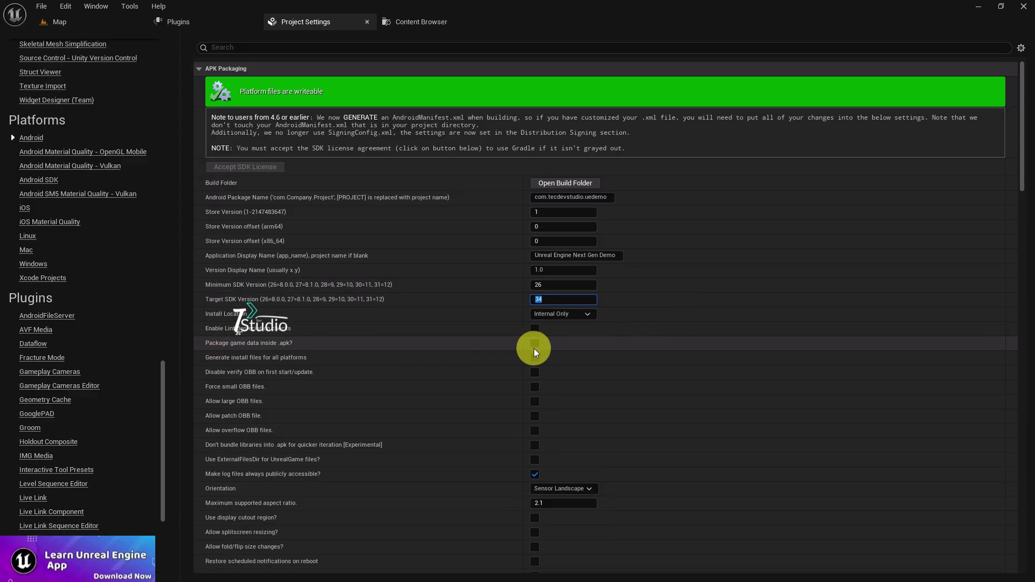
click(536, 344)
scroll(259, 367, down, 2)
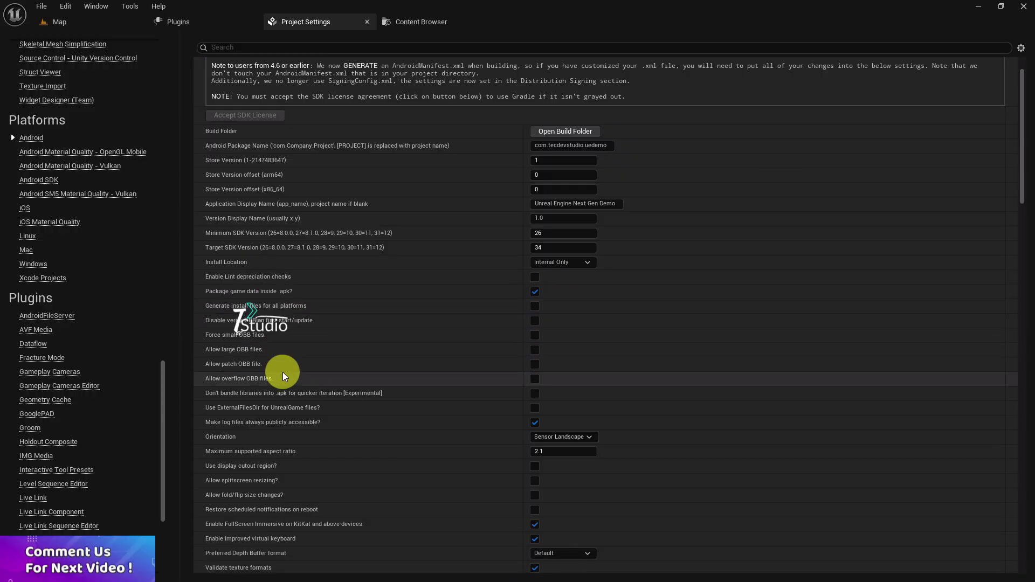
click(534, 352)
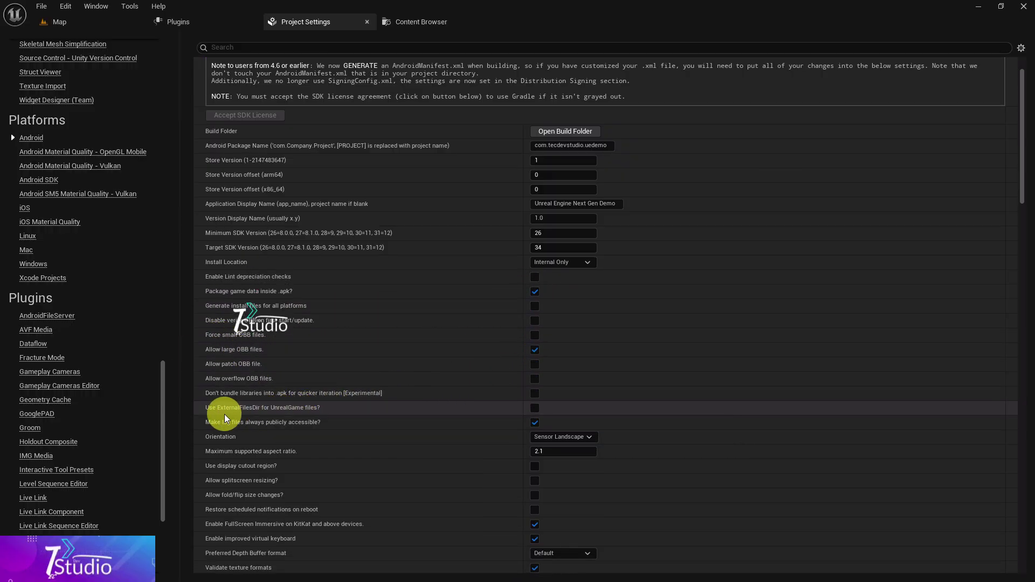
click(534, 408)
scroll(560, 403, down, 5)
scroll(573, 403, down, 2)
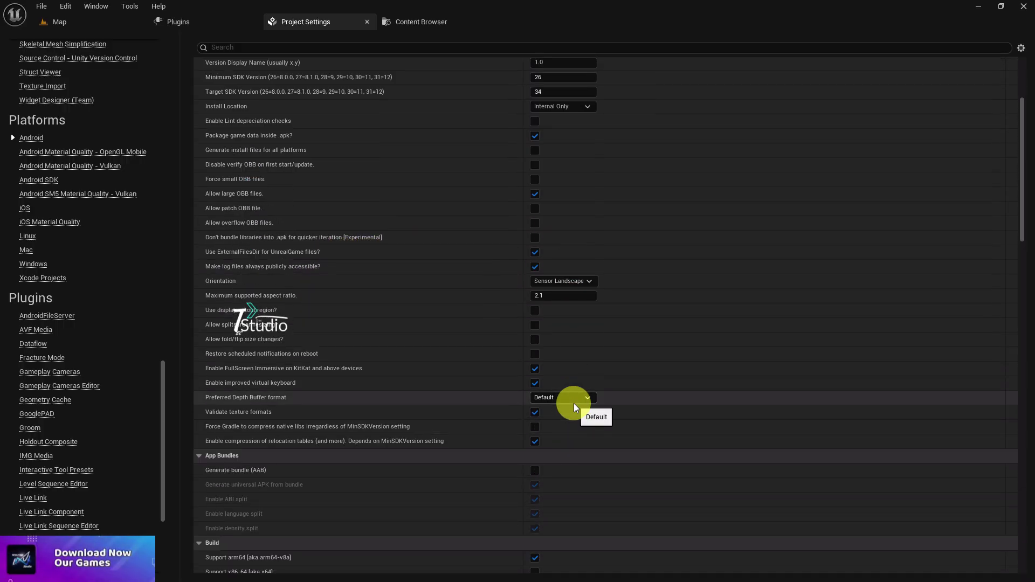
scroll(573, 403, down, 6)
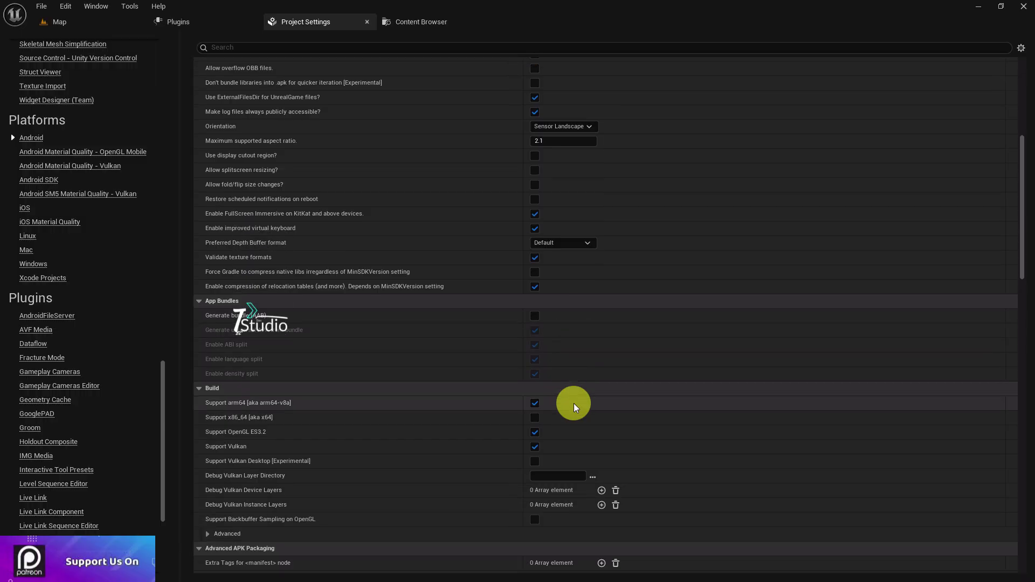
scroll(573, 403, down, 1)
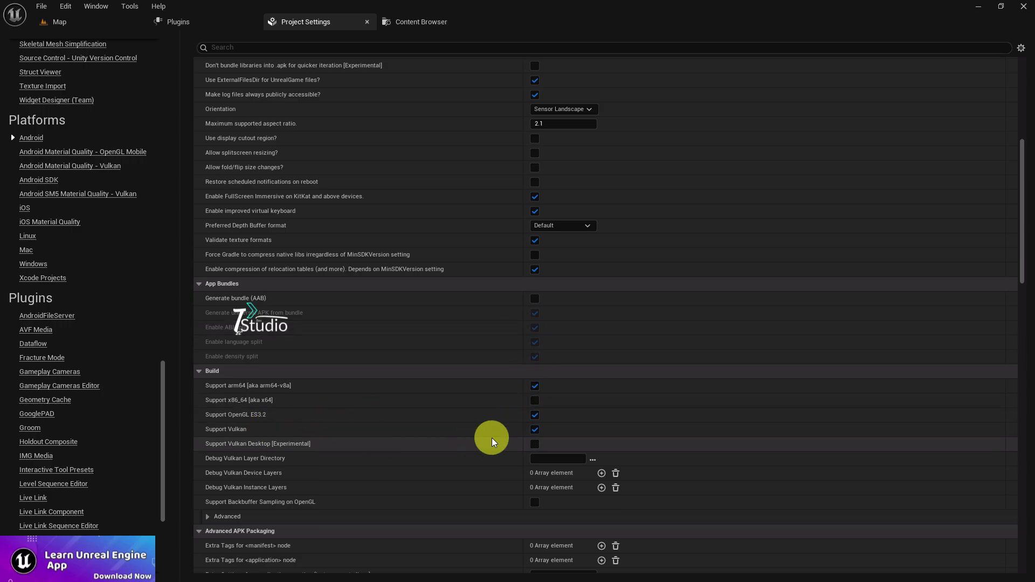
scroll(528, 431, down, 5)
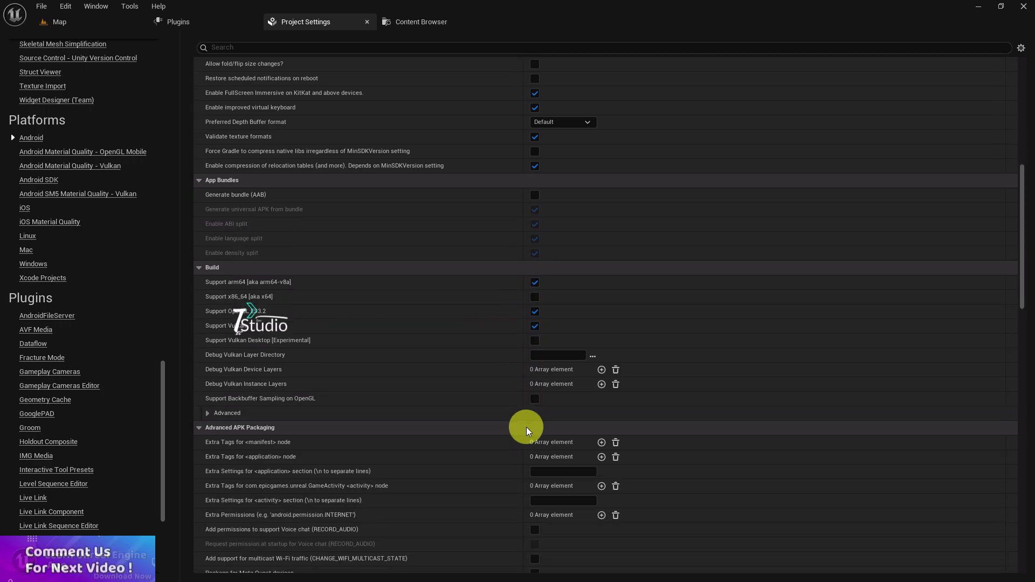
scroll(523, 423, down, 10)
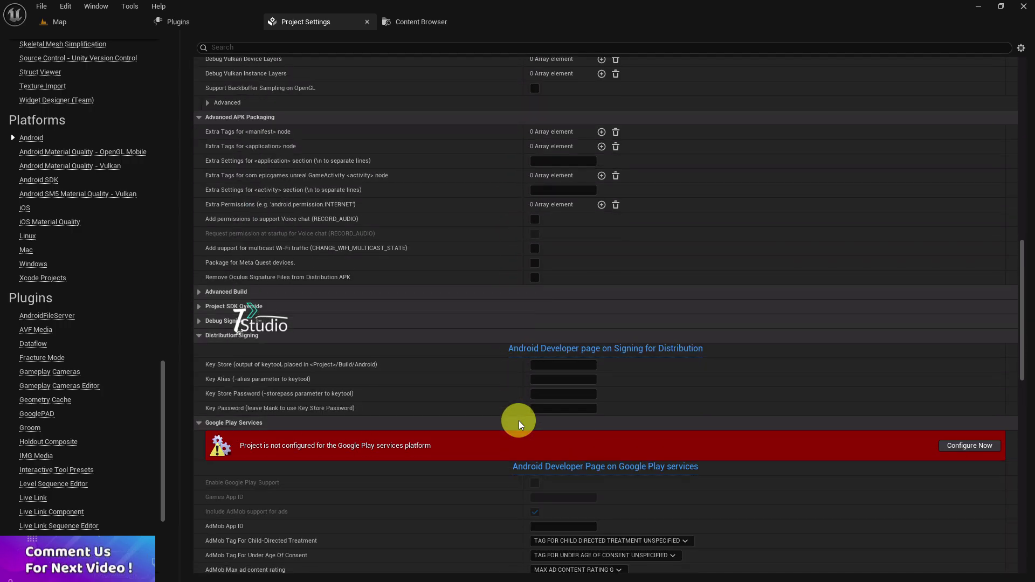
scroll(518, 420, down, 14)
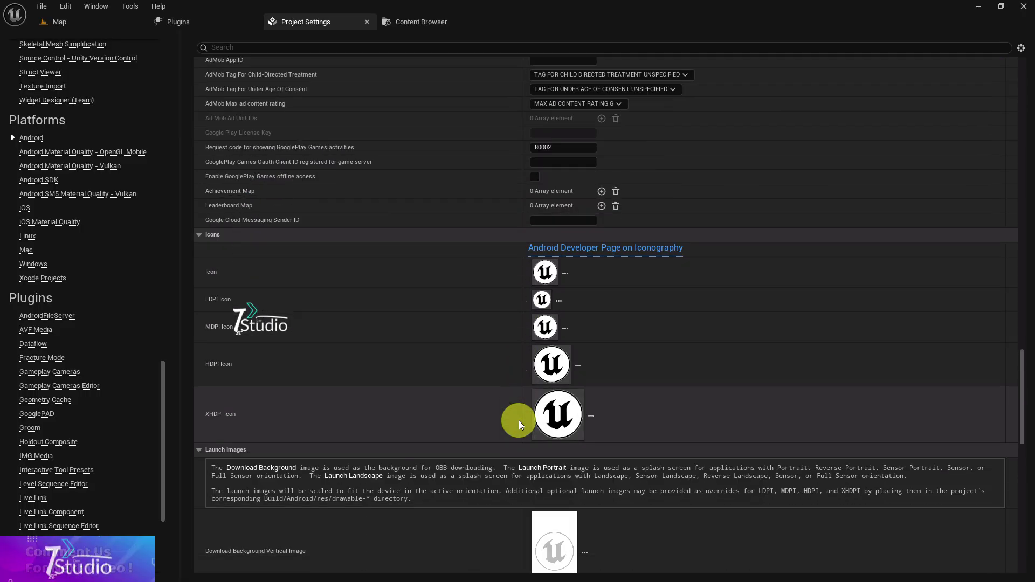
scroll(518, 418, down, 2)
scroll(527, 151, up, 2)
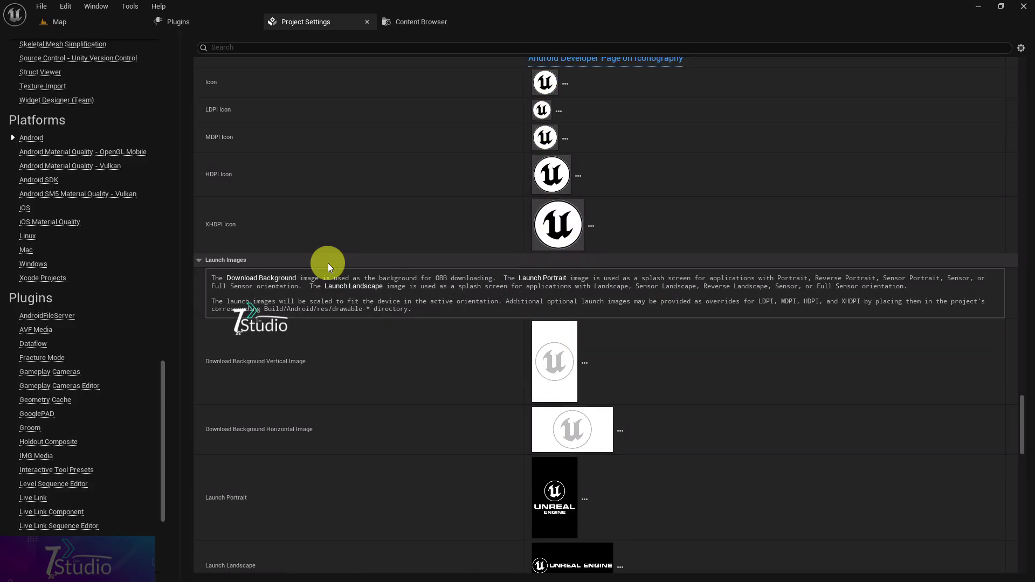
scroll(477, 360, up, 1)
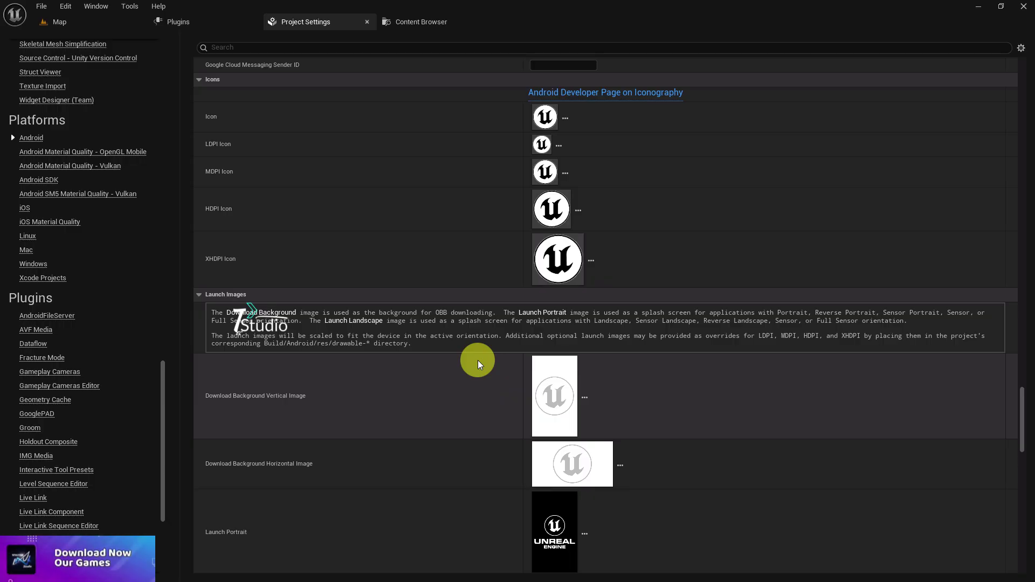
mouse_move(552, 248)
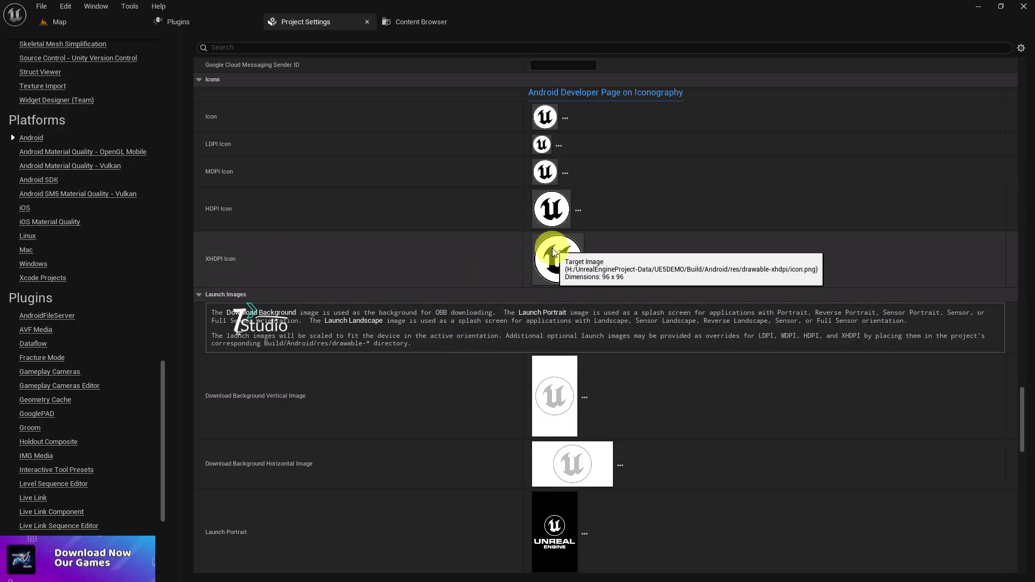
mouse_move(546, 142)
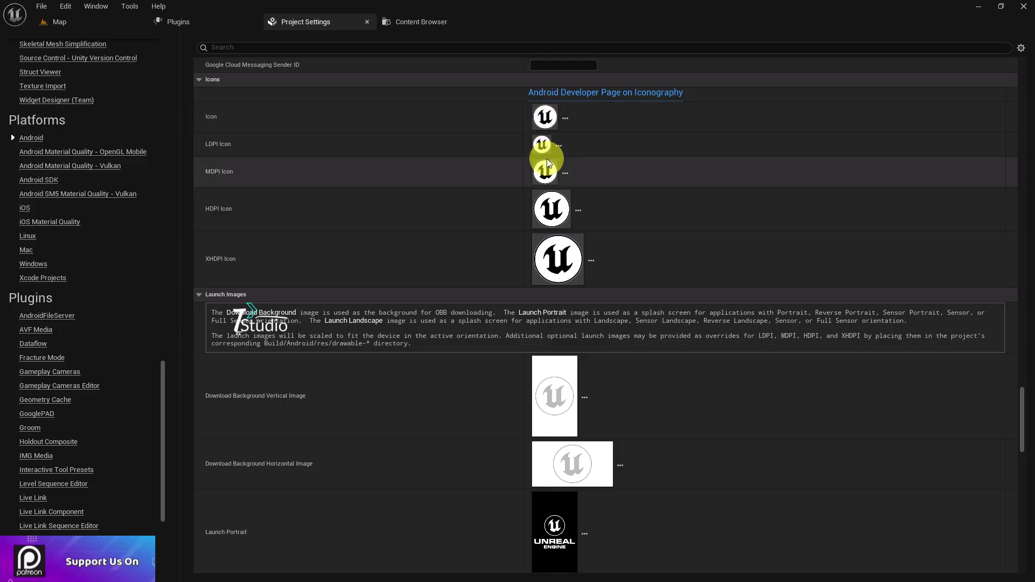
mouse_move(569, 267)
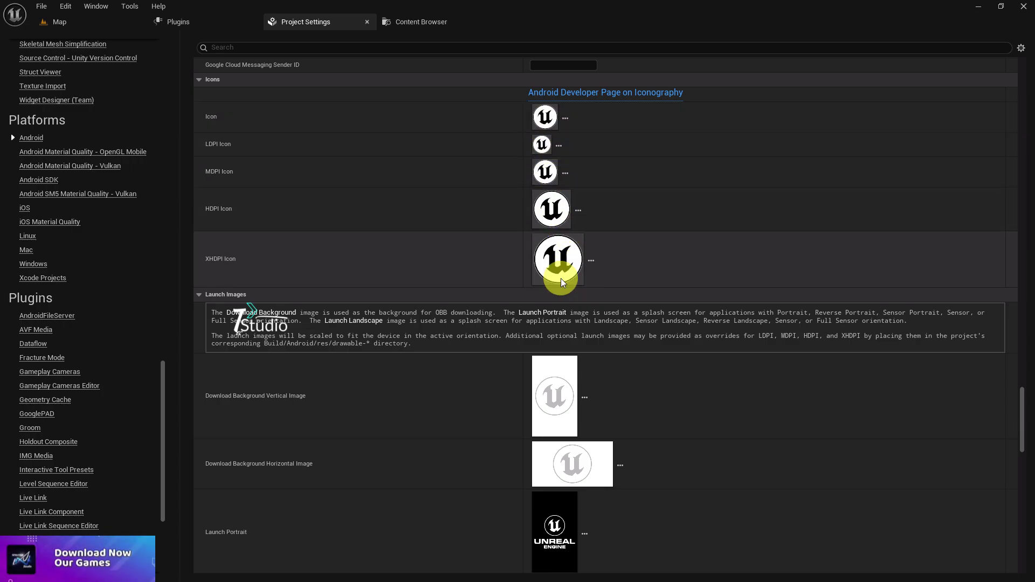
Turn off Show launch image in the Android Launch Images settings
scroll(540, 268, down, 3)
scroll(539, 281, down, 6)
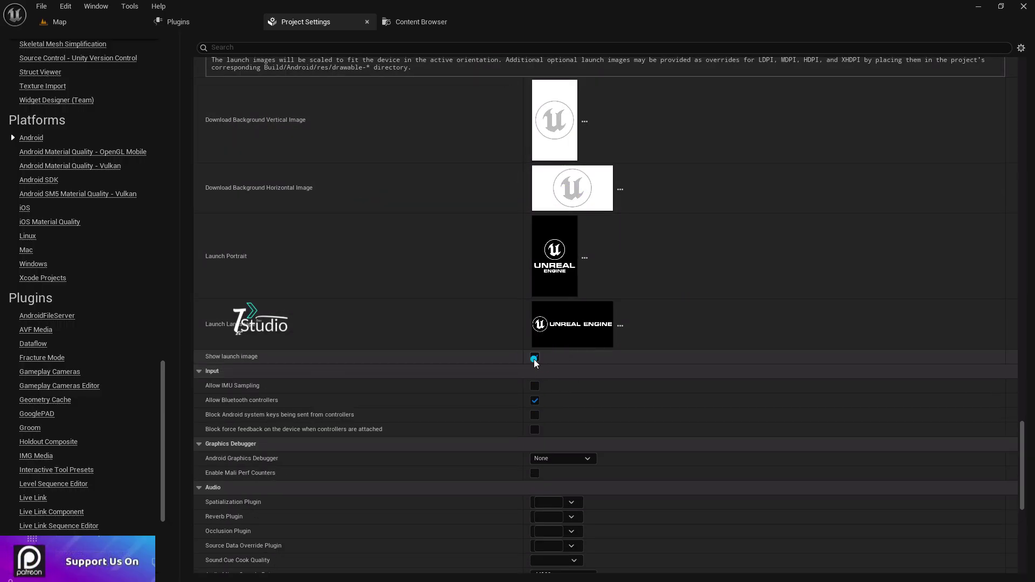
click(535, 357)
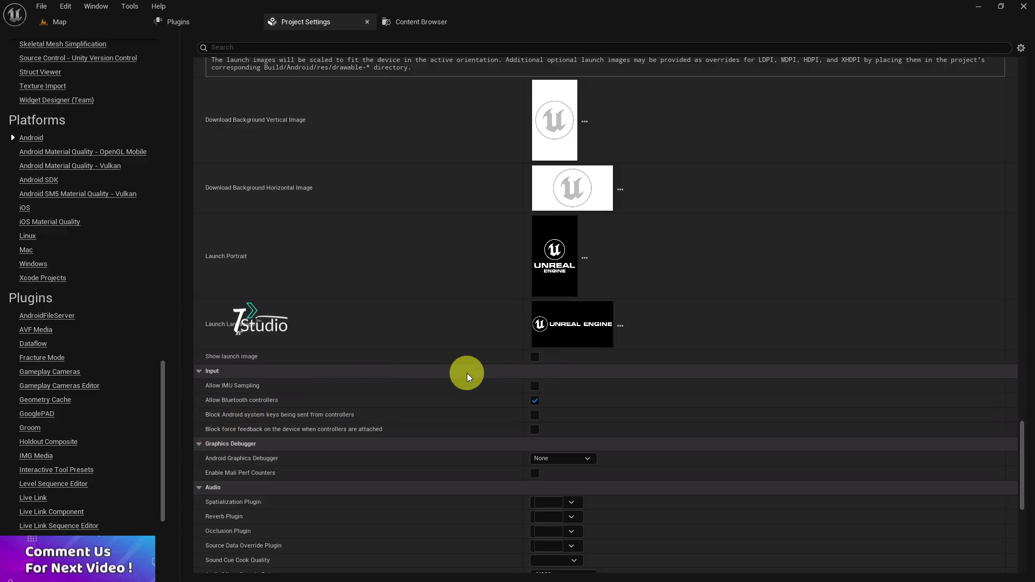
scroll(636, 411, down, 5)
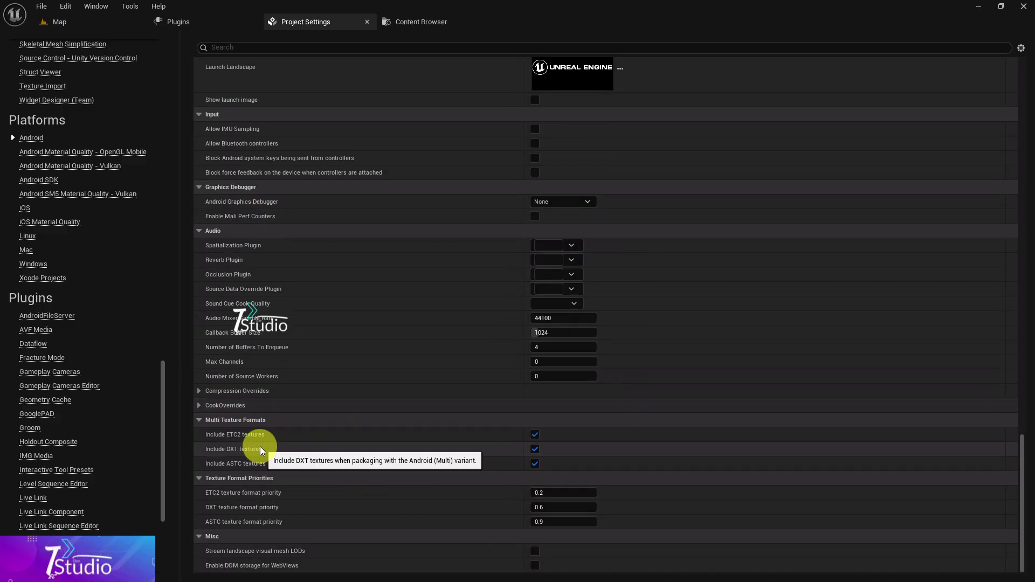
Uncheck Include ETC2 textures and Include DXT textures, keeping only ASTC
click(535, 435)
click(535, 449)
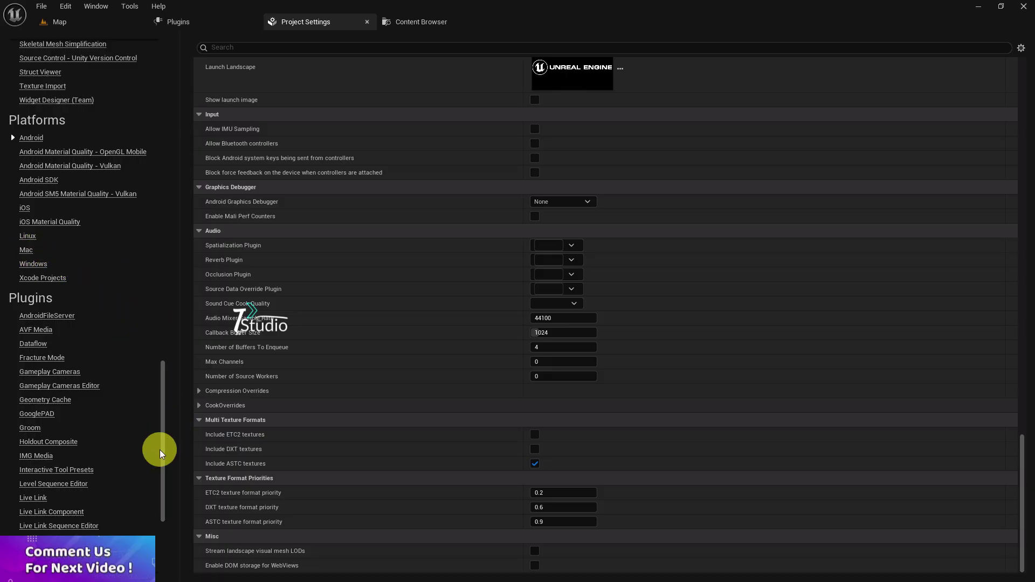
From the level editor's Platforms > Android menu, run Update Sdk, then reopen the Android menu
click(118, 19)
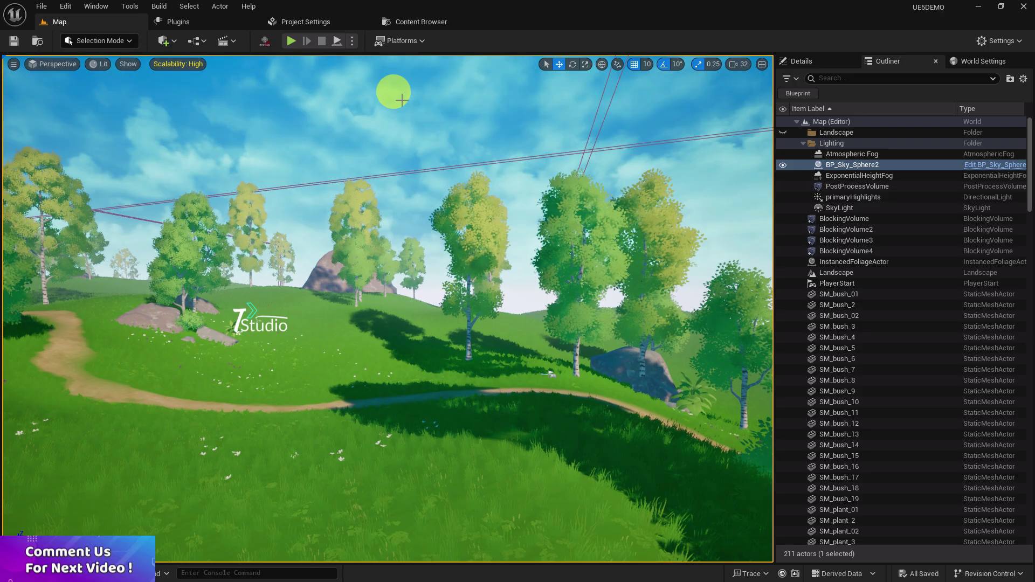
click(399, 47)
mouse_move(435, 119)
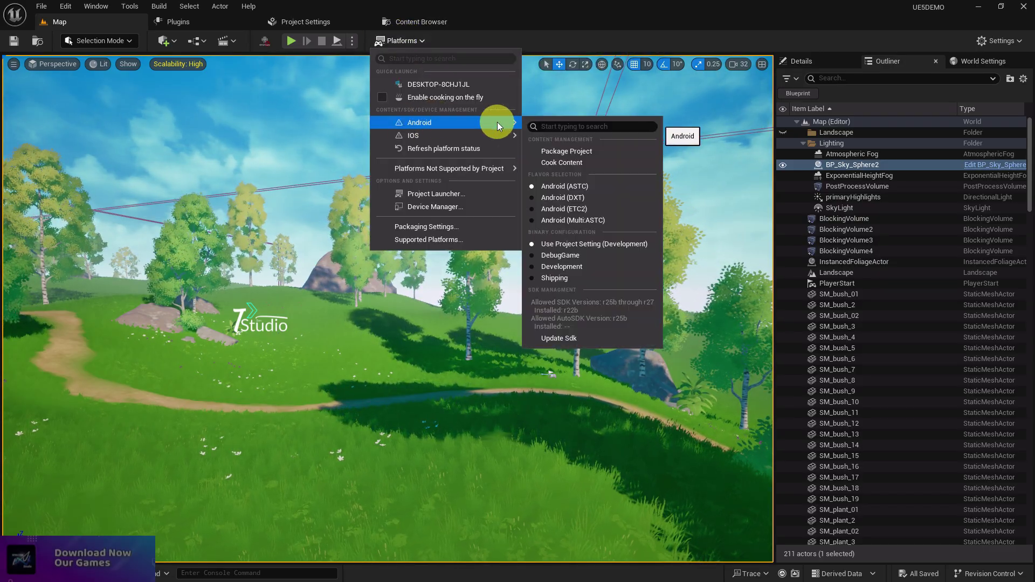
click(551, 338)
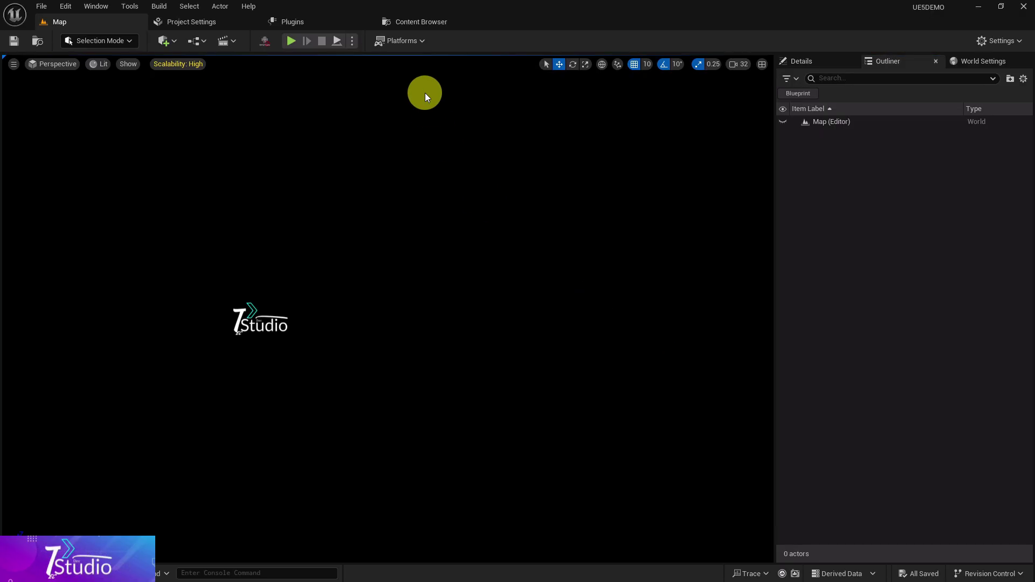
click(394, 36)
mouse_move(408, 124)
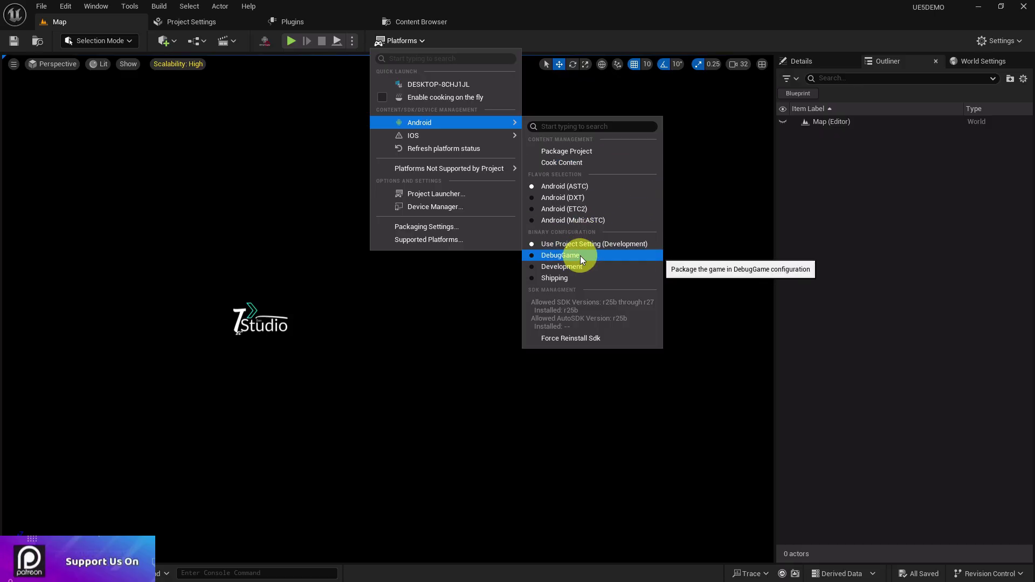
Package the project for Android (ASTC) into the Music folder and show the Output Log
click(573, 151)
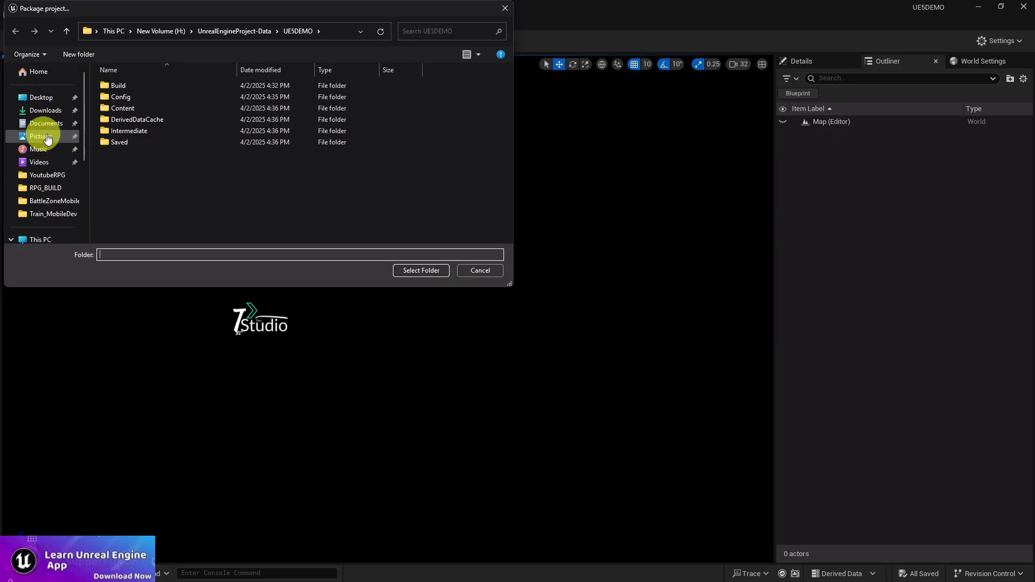
click(33, 148)
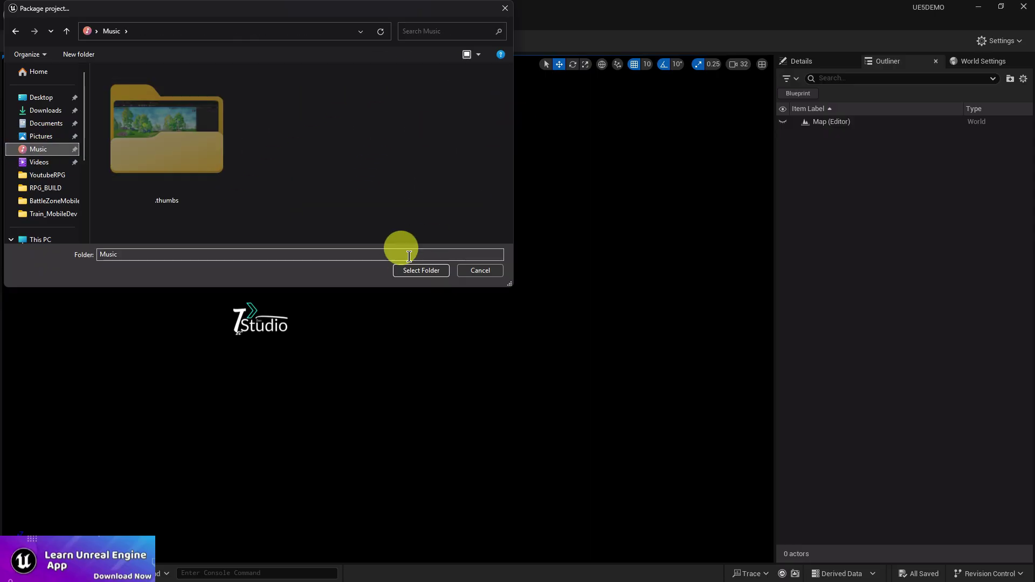
click(400, 271)
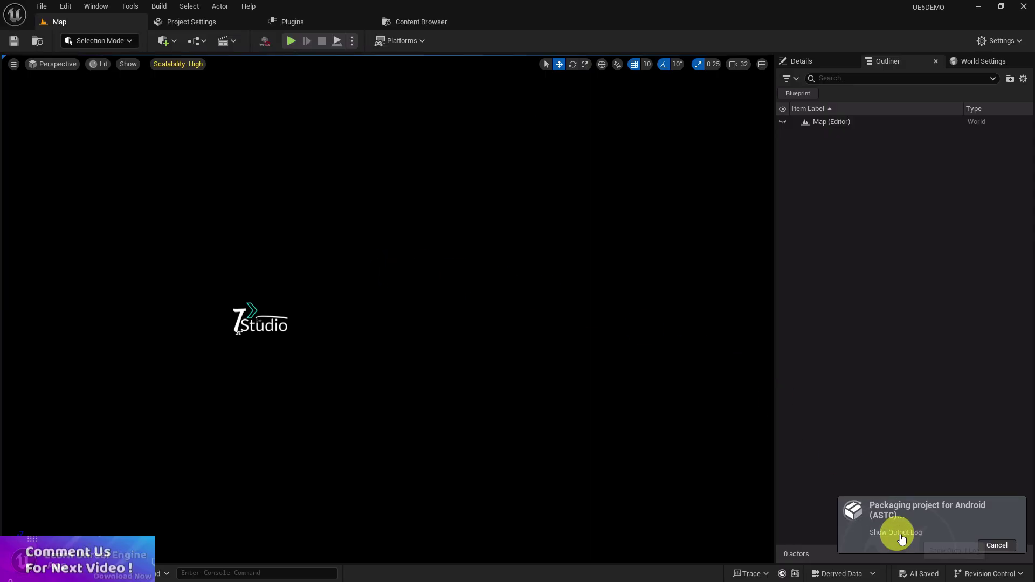
click(899, 535)
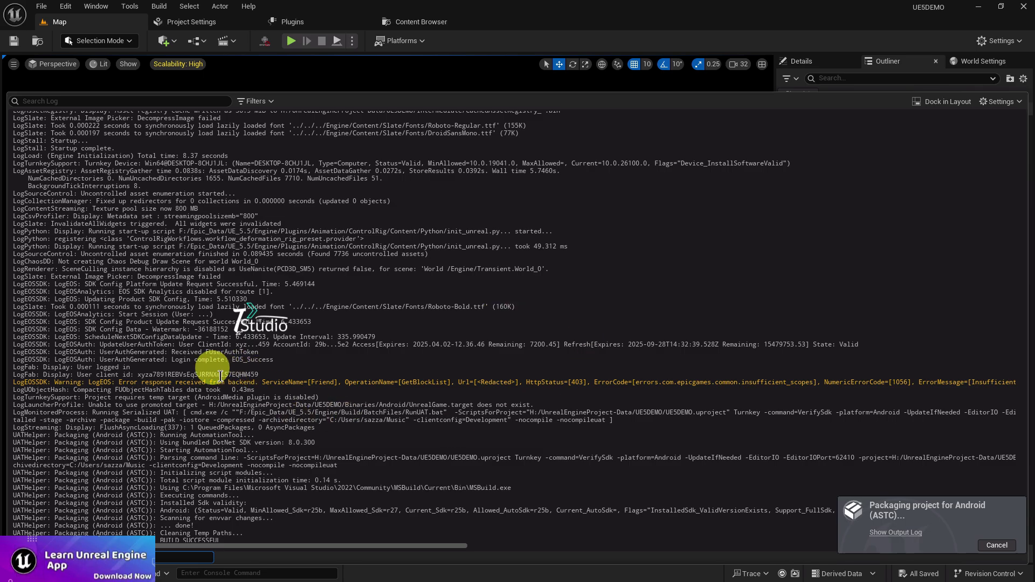
drag(221, 376, 451, 380)
click(451, 380)
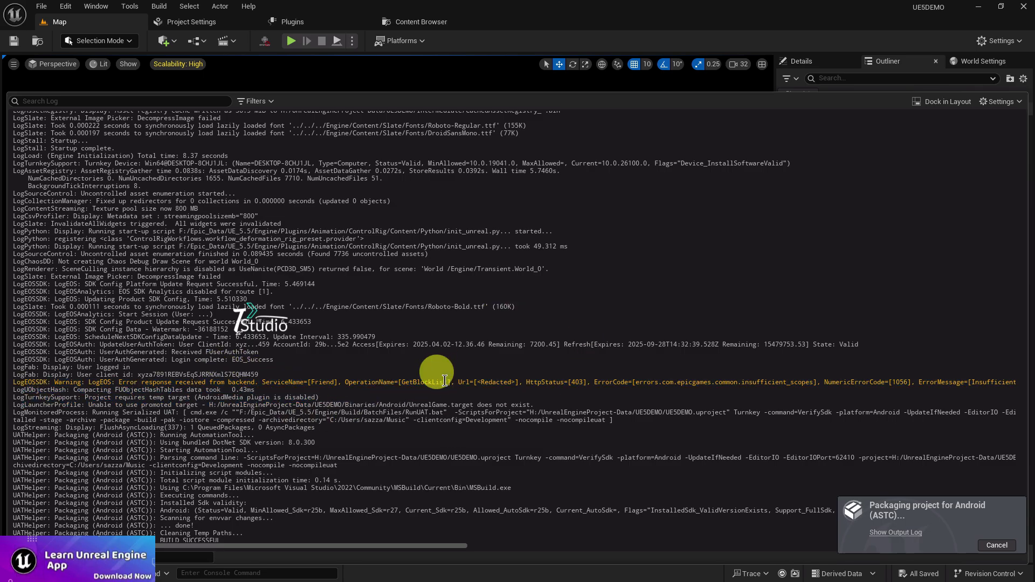